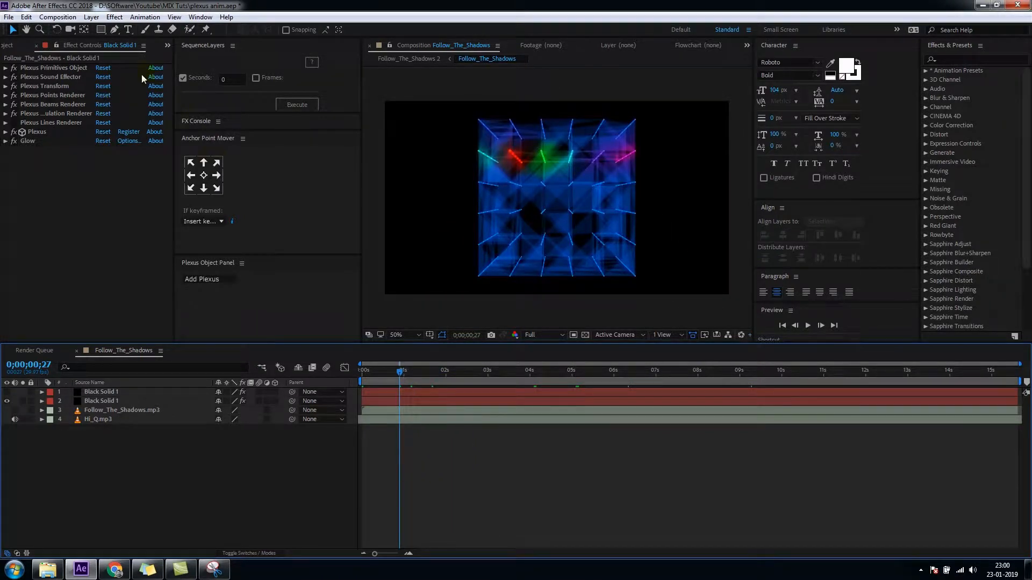
Step: Create a new composition, Comp 2, at 25 frames per second with a duration of 0:00:11:19
left_click(62, 16)
left_click(78, 30)
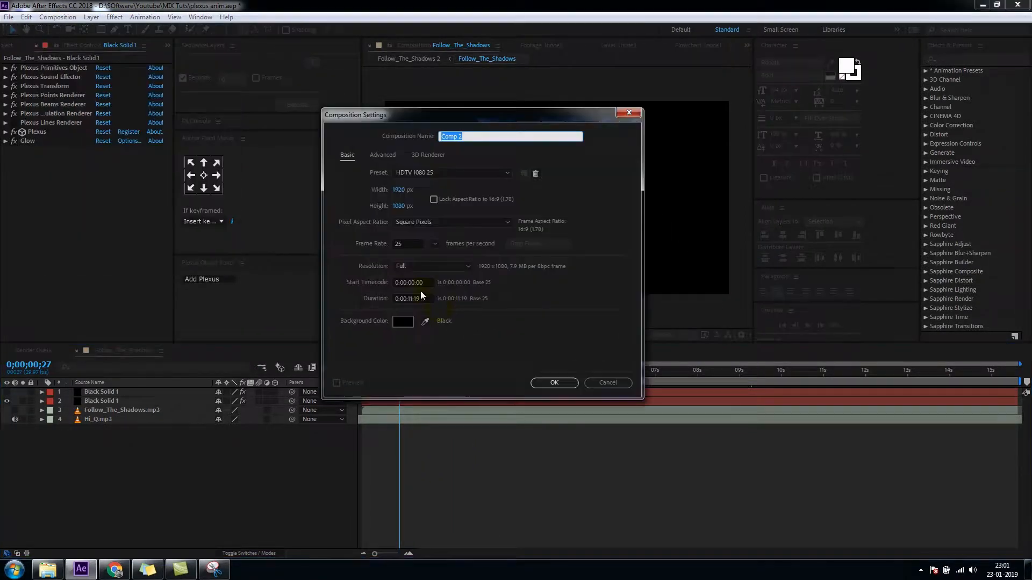
left_click(553, 384)
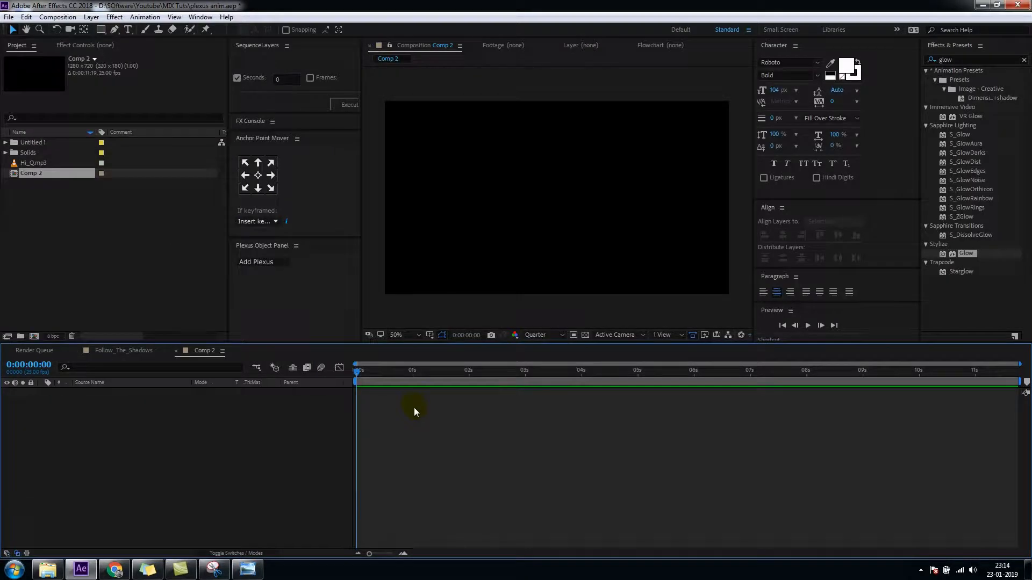
Step: Add a dark yellow solid layer to the new composition
left_click(91, 16)
mouse_move(99, 29)
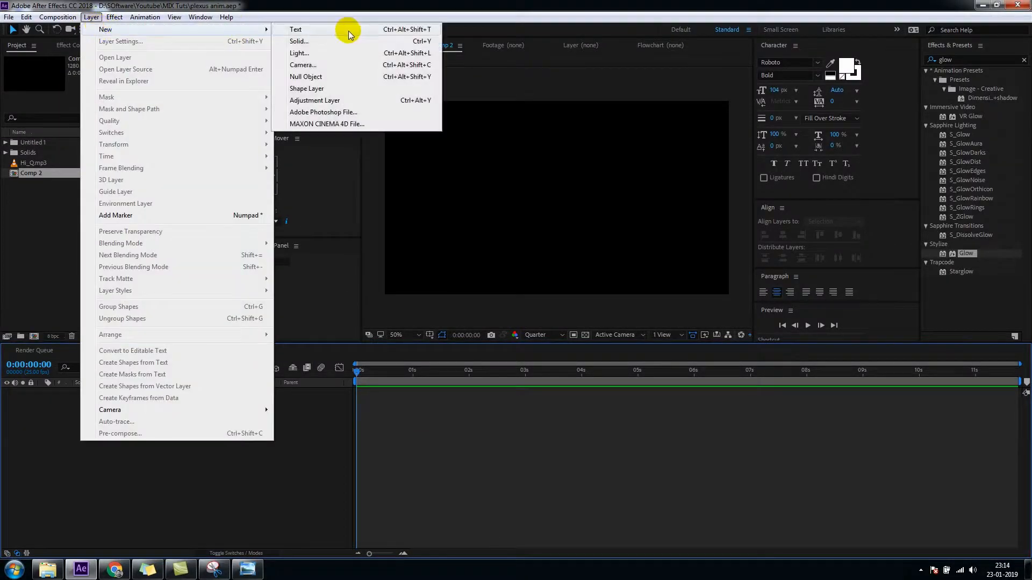
left_click(333, 41)
left_click(553, 389)
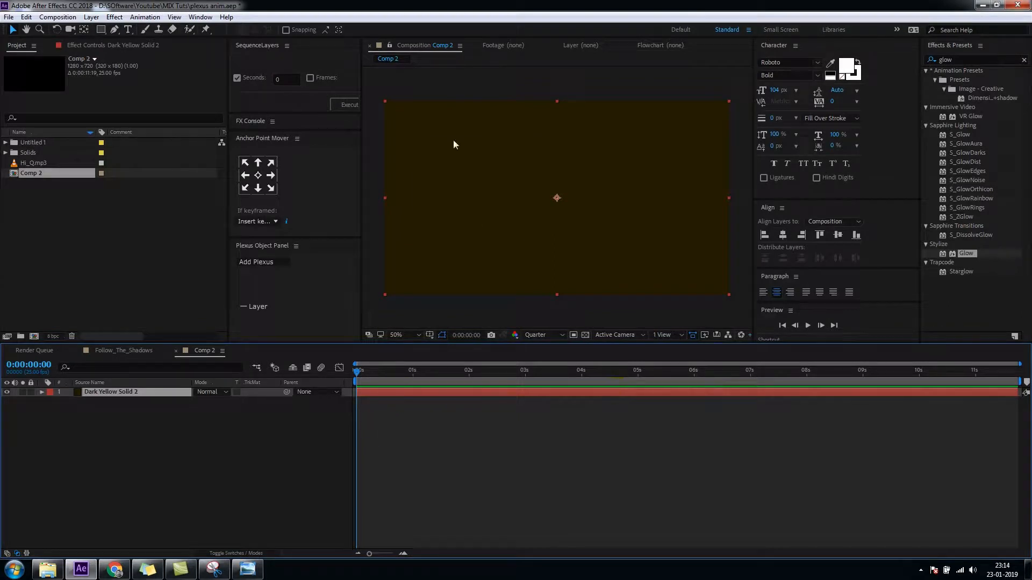
Step: Apply the Rowbyte Plexus effect to the dark yellow solid
left_click(115, 16)
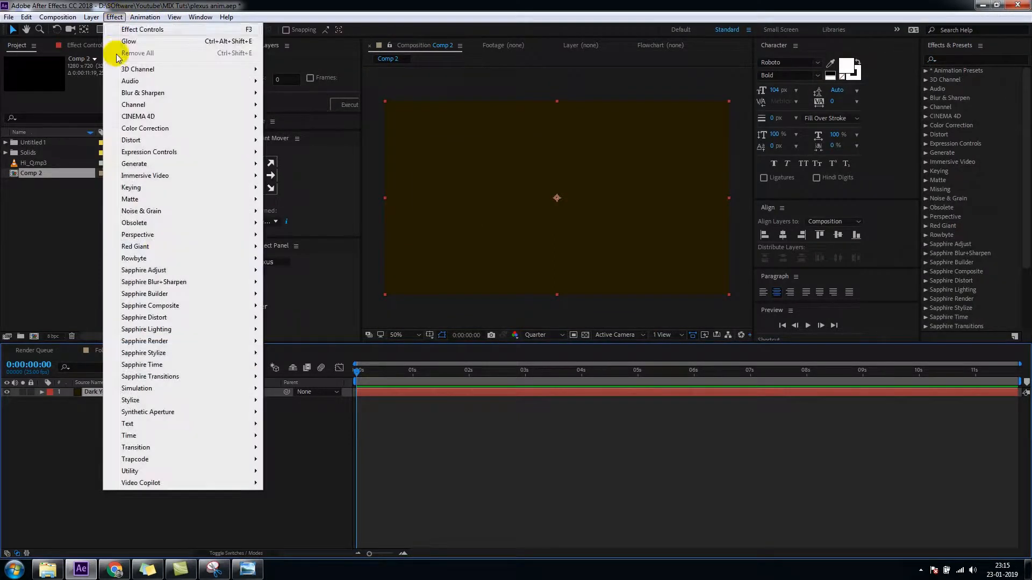
mouse_move(236, 258)
left_click(288, 260)
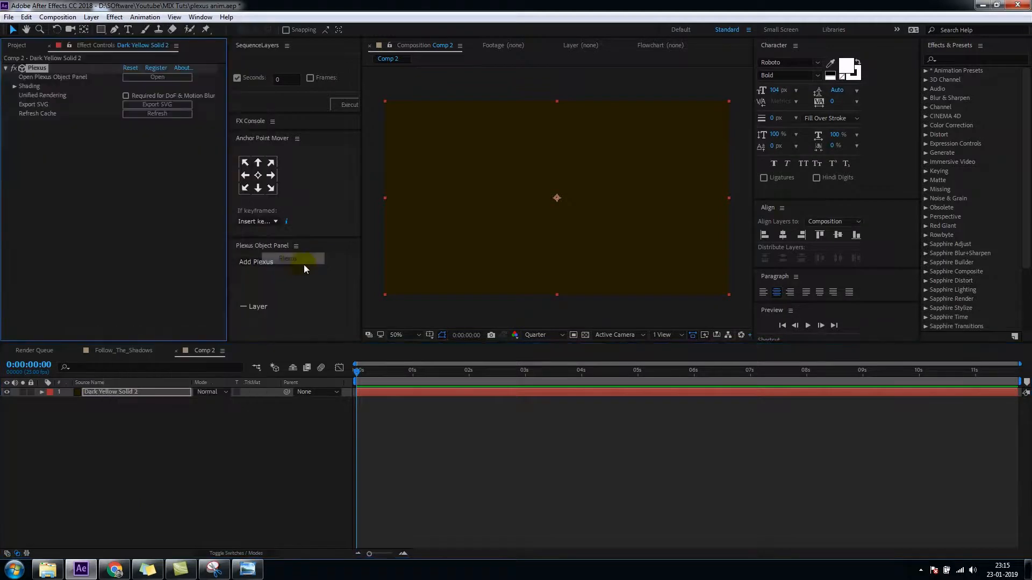
Step: Add a Primitives geometry object to the solid's Plexus setup
left_click(417, 409)
left_click(43, 392)
left_click(101, 392)
left_click(261, 262)
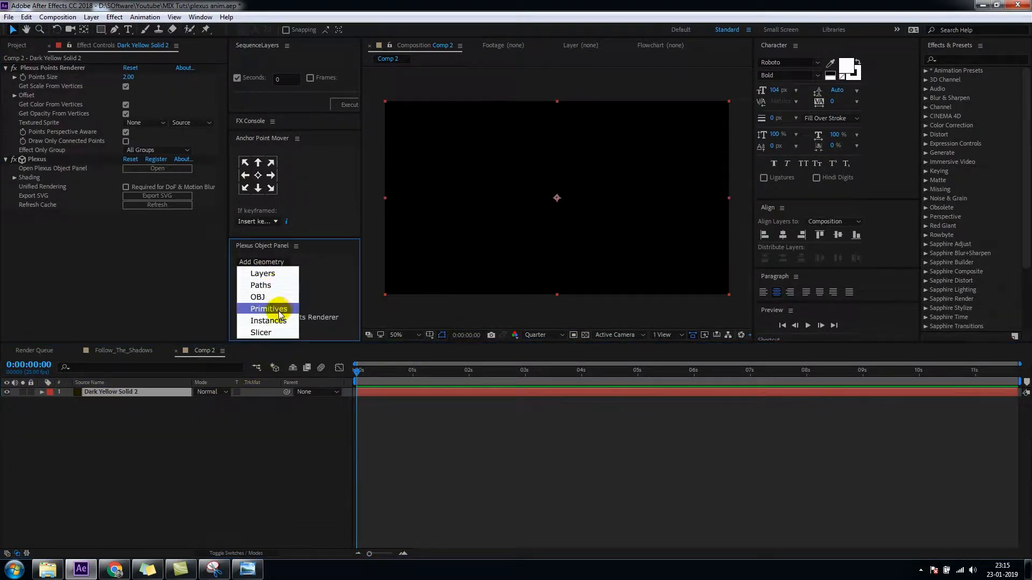
left_click(281, 310)
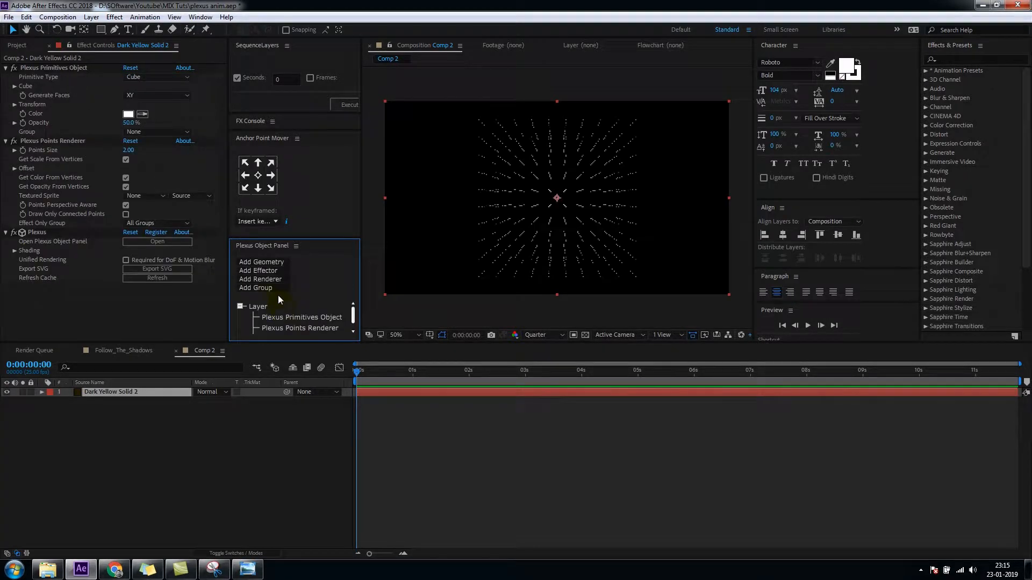
Step: Set the Plexus cube primitive's X, Y and Z Points to 6 each
left_click(16, 87)
left_click(15, 86)
left_click(129, 96)
type("6")
key("Tab")
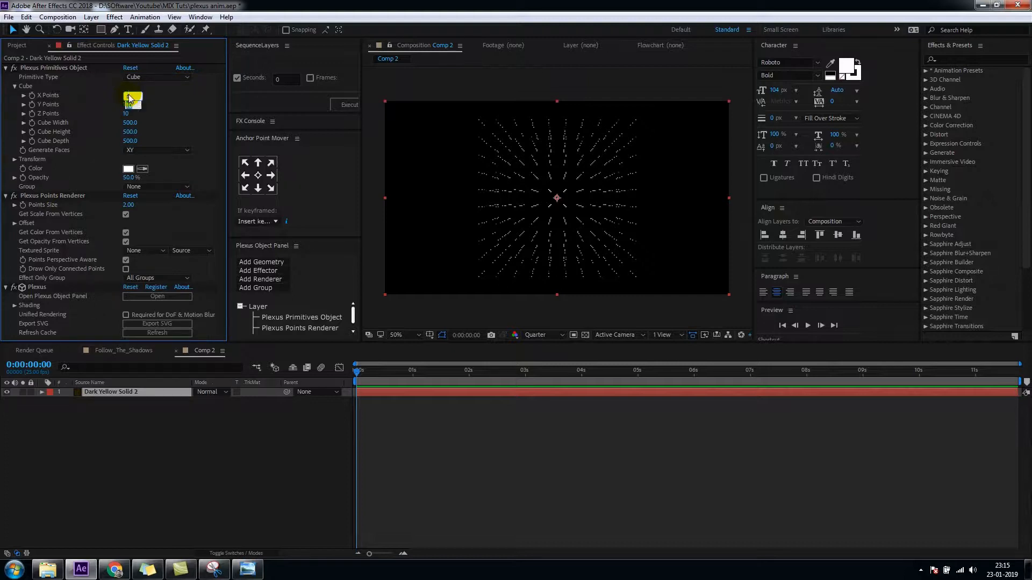
type("6")
key("Tab")
type("6")
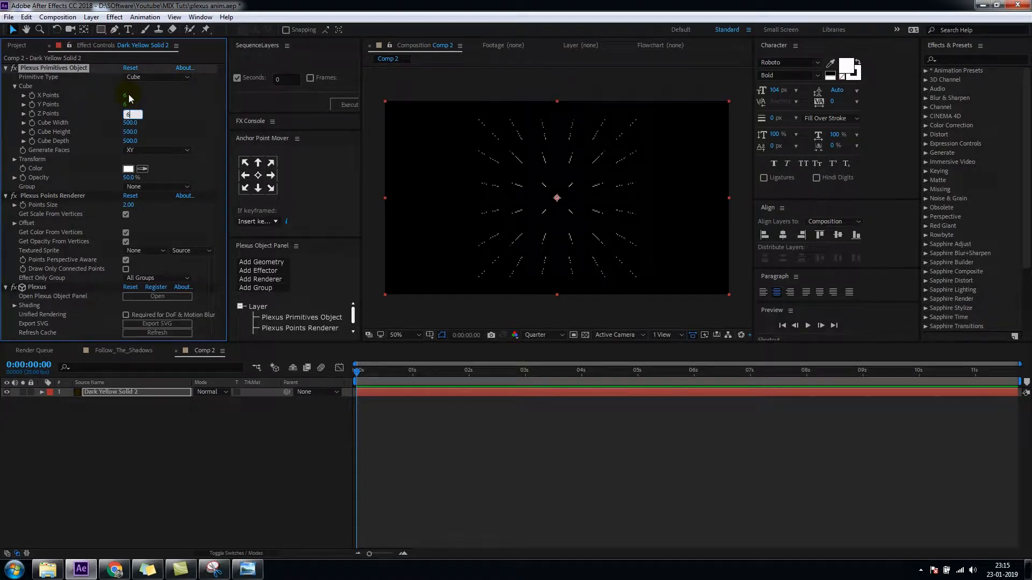
left_click(179, 442)
Step: Set the Plexus Points Renderer's Points Size to 2.50 and collapse the Plexus effects' settings
left_click(7, 68)
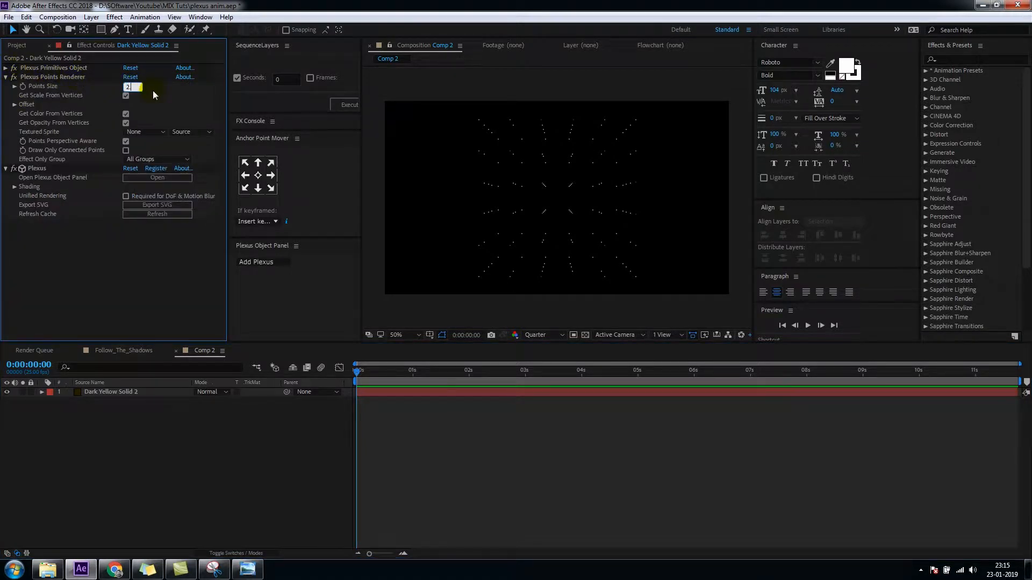
type(".5")
left_click(153, 90)
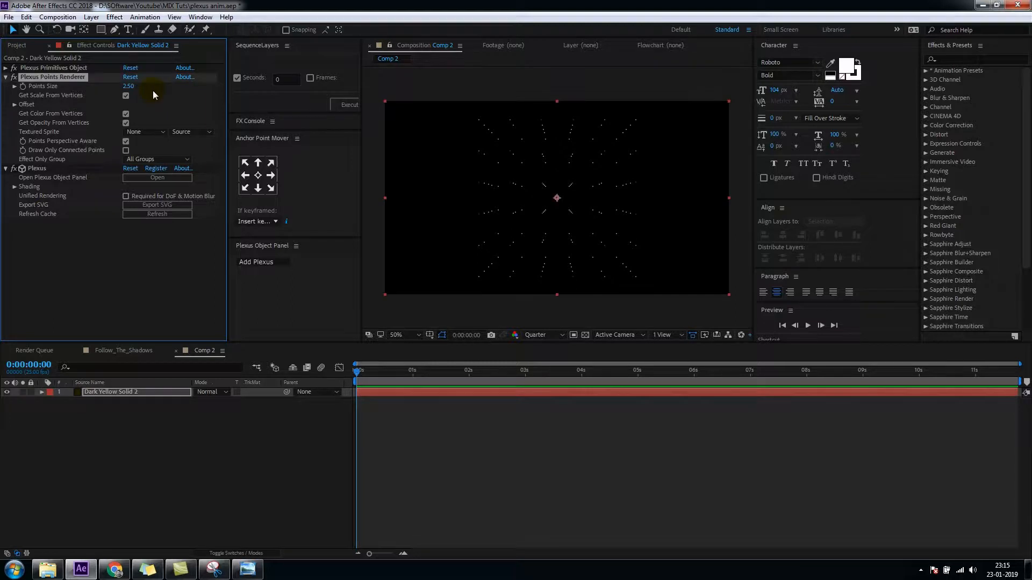
left_click(5, 77)
left_click(32, 86)
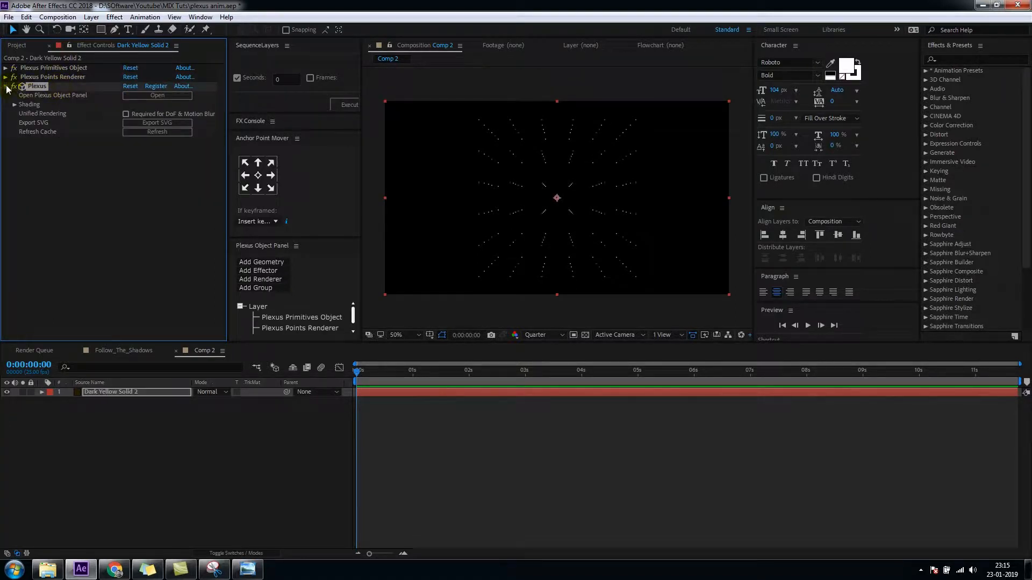
left_click(6, 87)
Step: Add a Plexus Transform effector and drive its Scale with the expression wiggle(5,6)
left_click(274, 271)
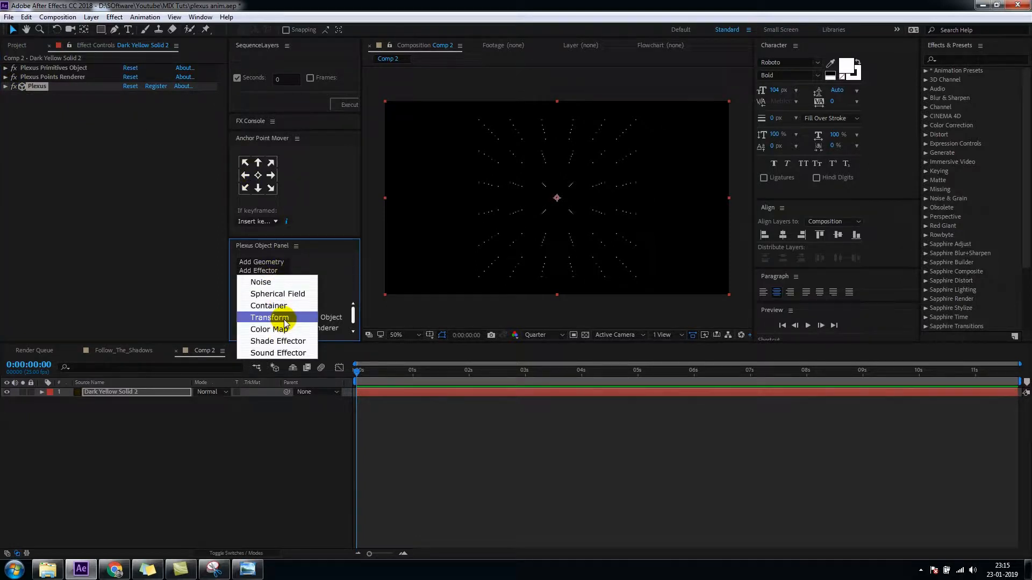
left_click(284, 319)
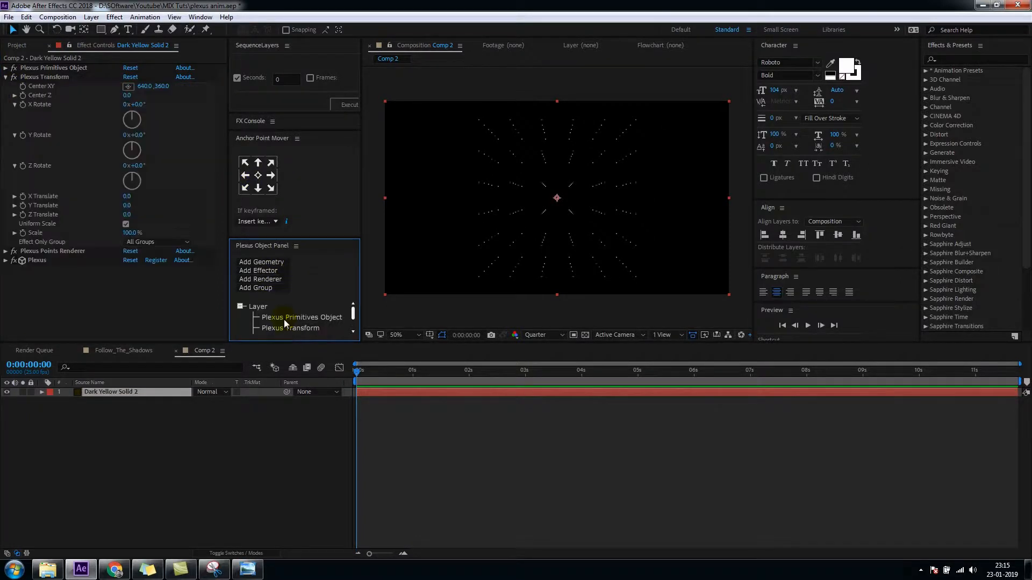
left_click(22, 232, "alt")
type("w")
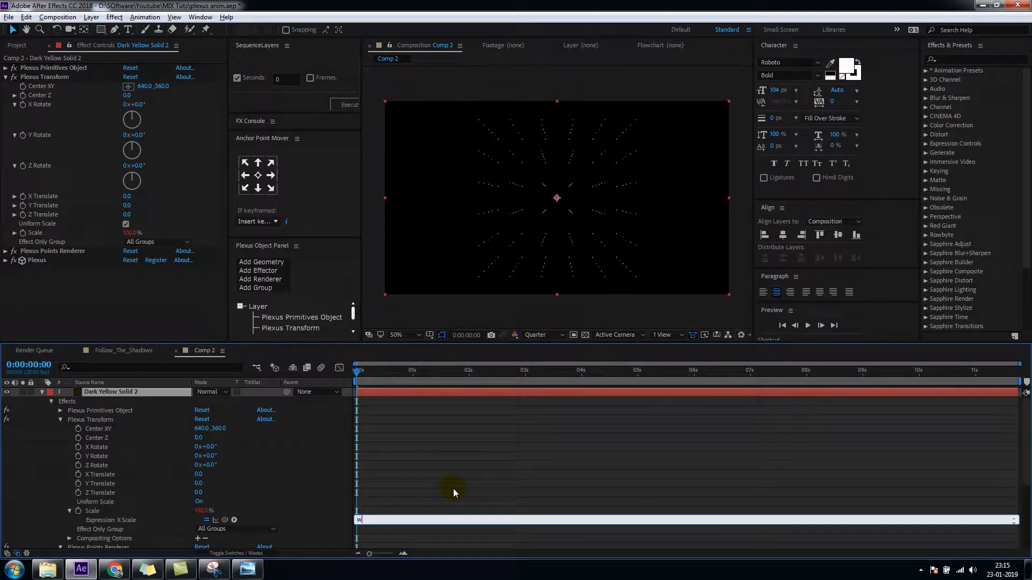
type("igle()")
type("5,6")
left_click(455, 487)
left_click(377, 520)
type("g")
left_click(399, 455)
Step: Preview the wiggling scale animation and collapse the solid layer's properties
key("space")
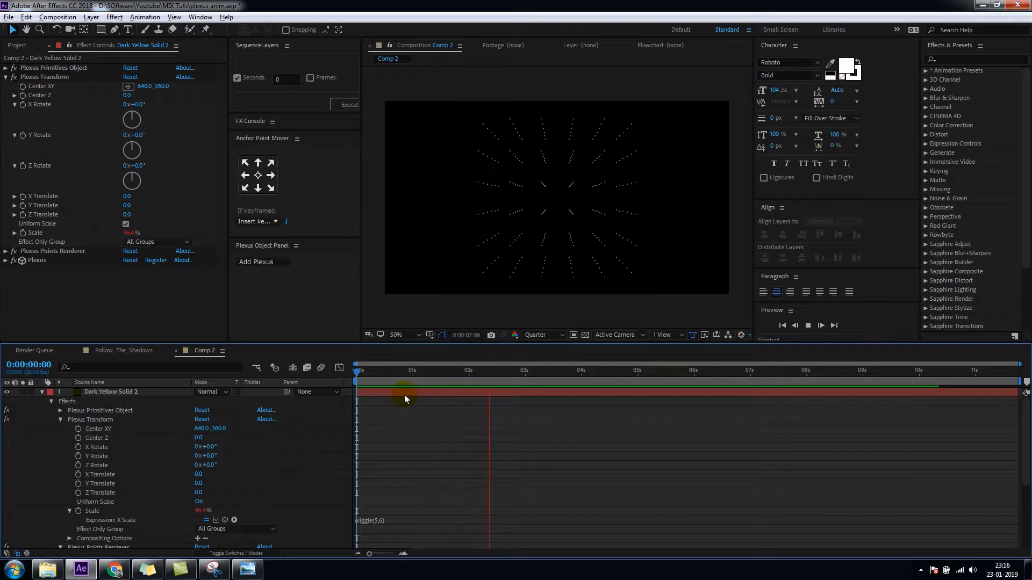
key("space")
left_click(343, 391)
left_click(41, 391)
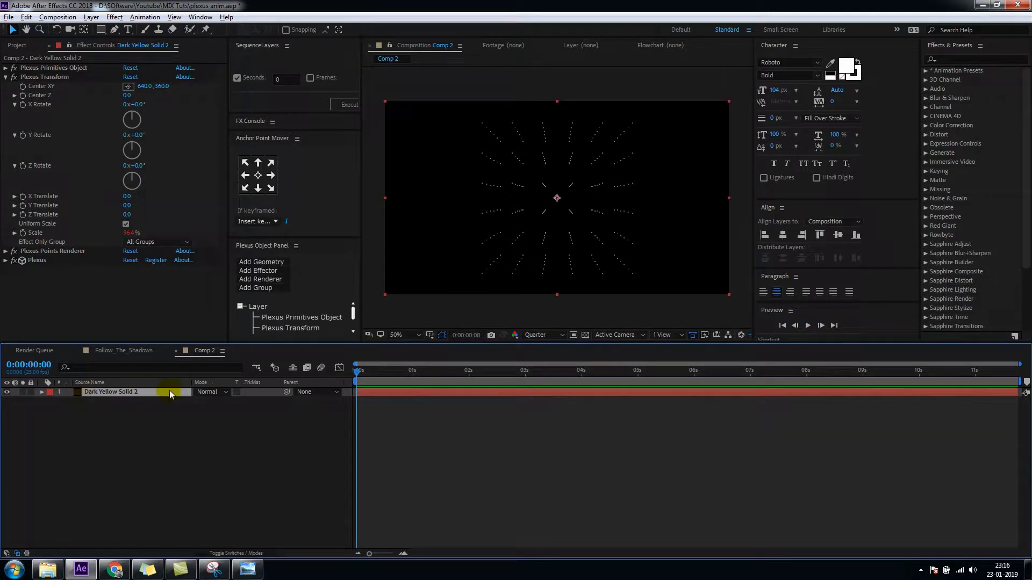
Step: Add Triangulation and Beams renderers to the Plexus setup
left_click(261, 280)
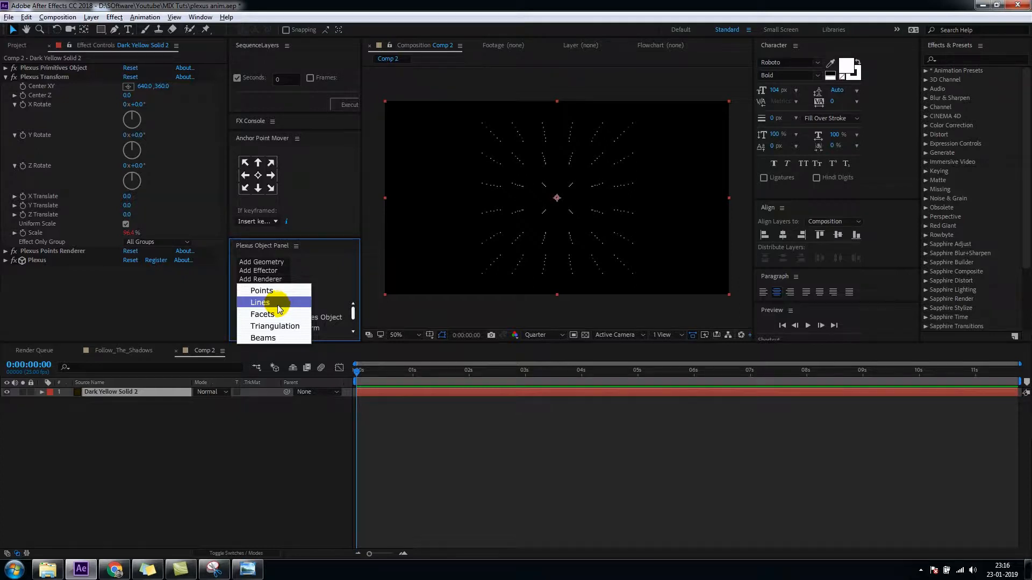
left_click(271, 327)
left_click(260, 279)
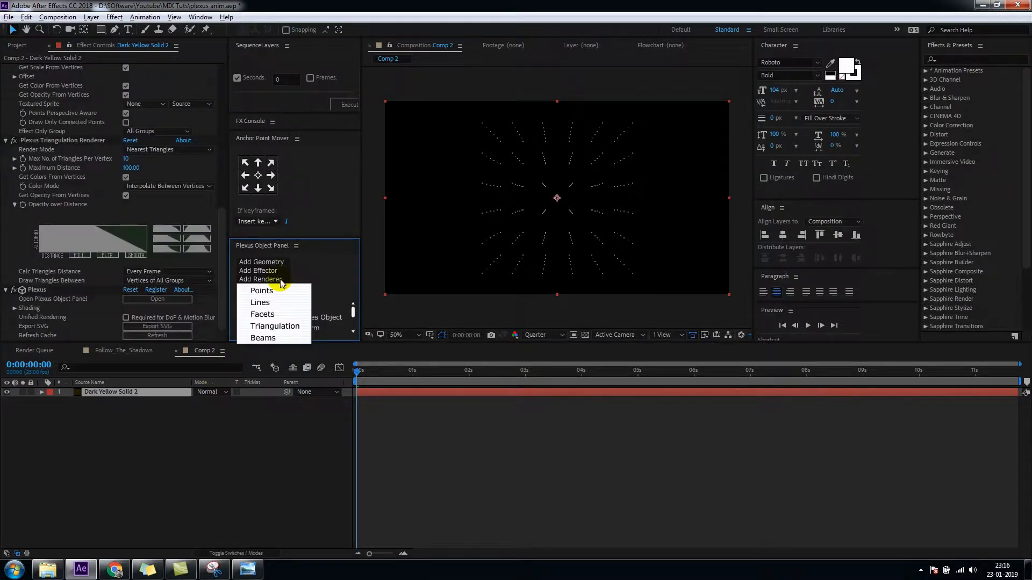
left_click(276, 336)
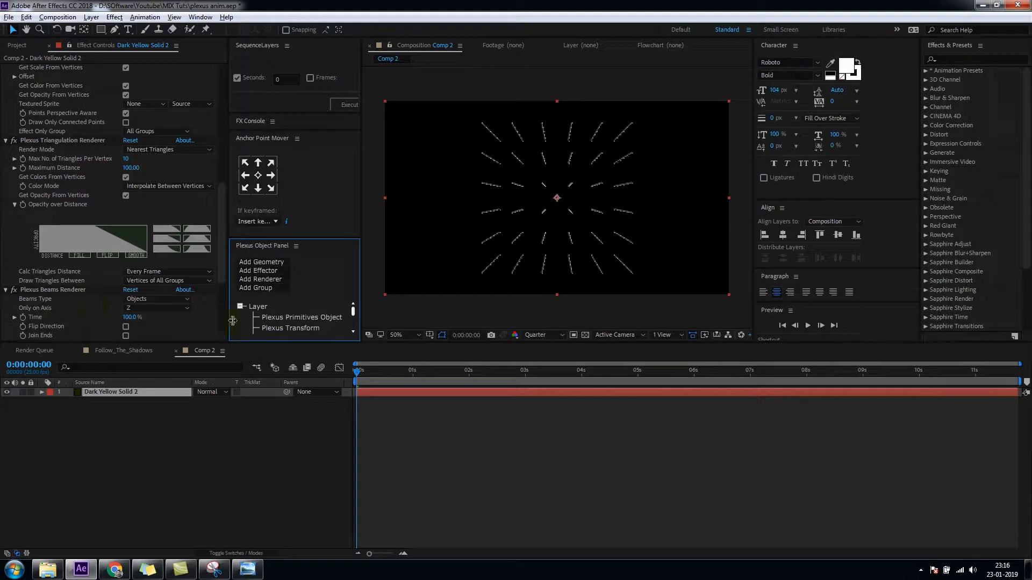
Step: Add a Sound Effector to the Plexus setup
left_click(276, 279)
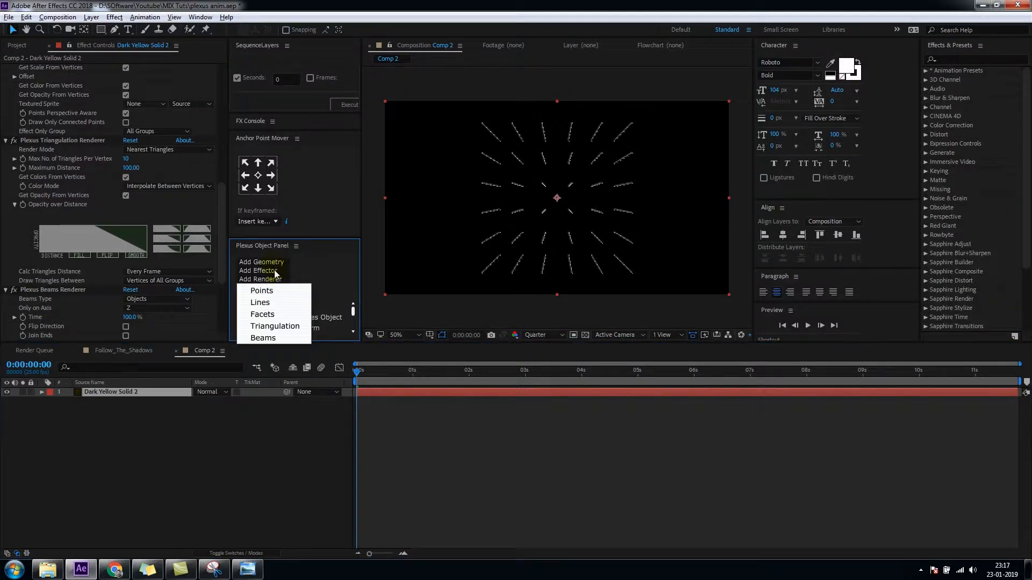
left_click(276, 271)
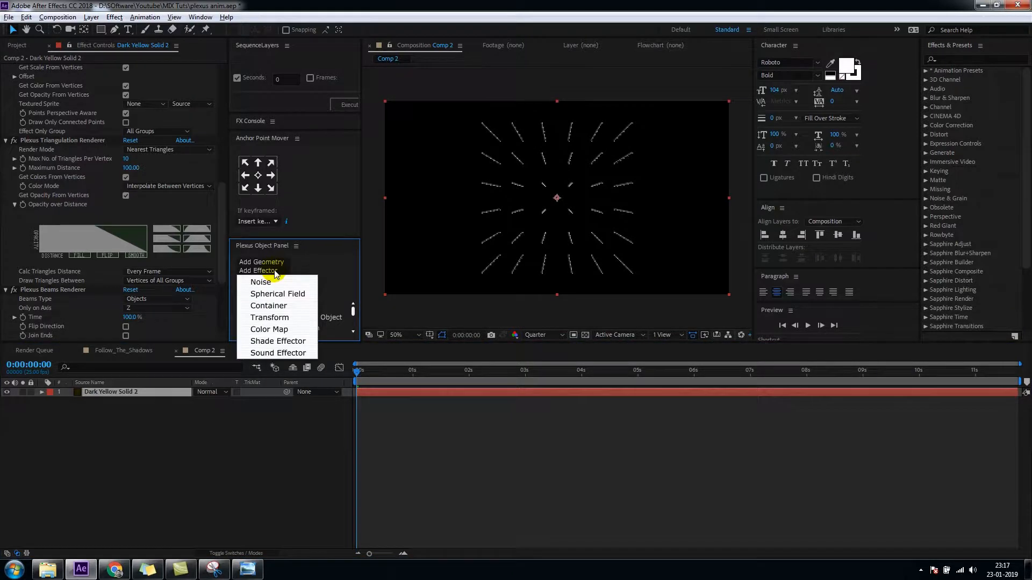
left_click(278, 353)
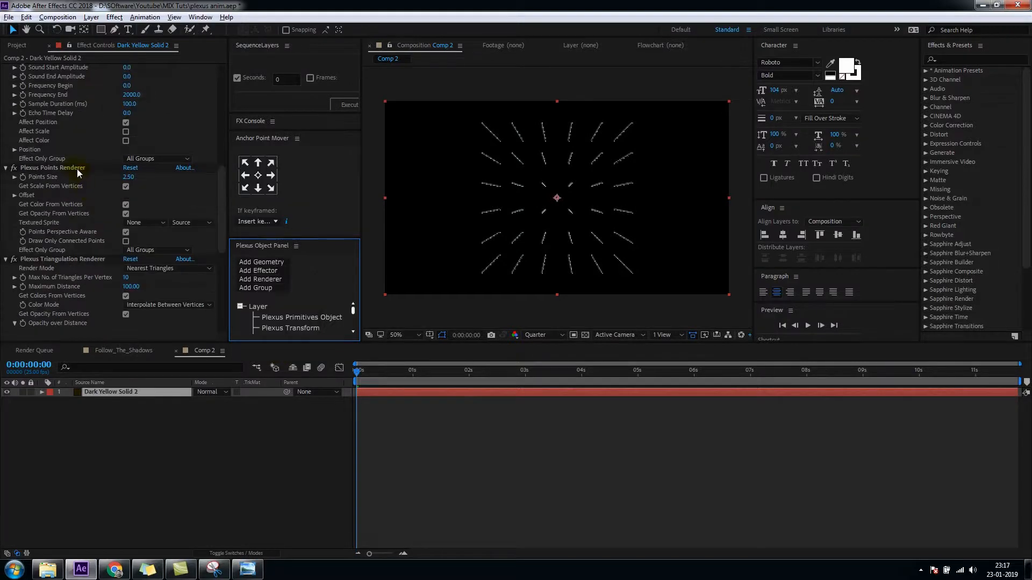
Step: Collapse the Primitives, Transform and Points Renderer settings, and set the Triangulation Renderer's Maximum Distance to 114
scroll(71, 228, "down", 5)
scroll(50, 295, "up", 5)
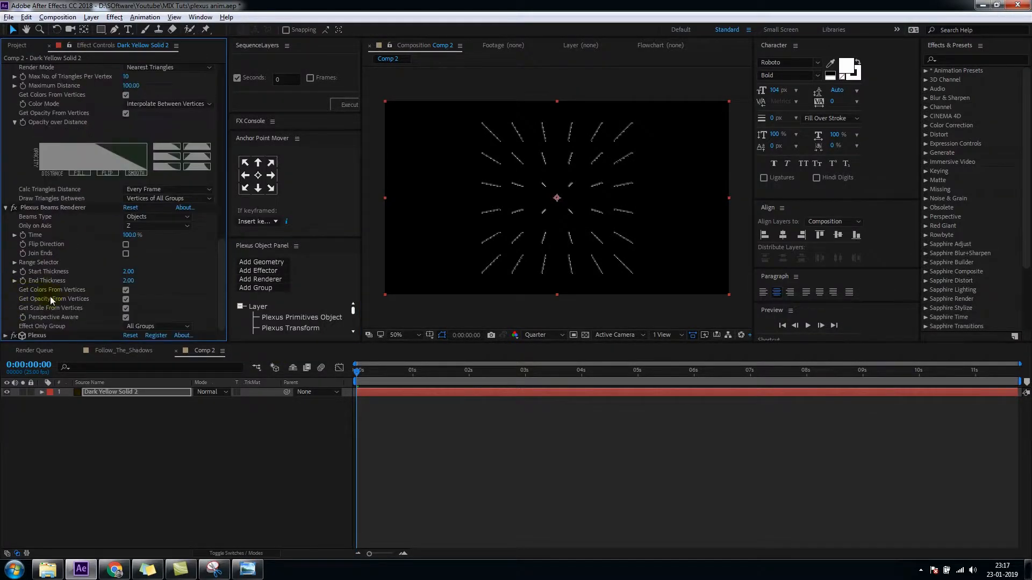
scroll(64, 232, "up", 2)
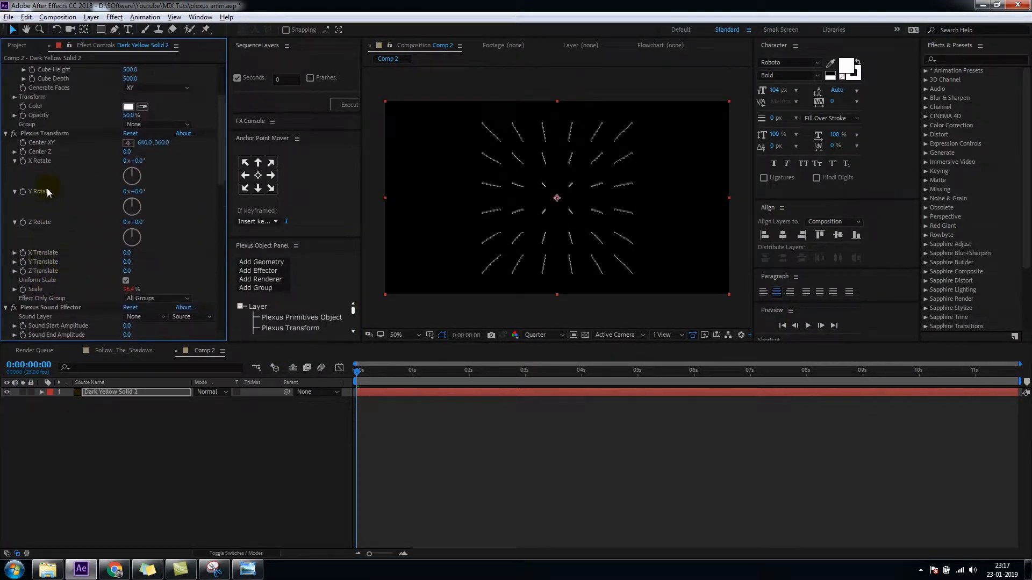
scroll(41, 175, "up", 2)
left_click(5, 68)
double_click(72, 206)
left_click(80, 214)
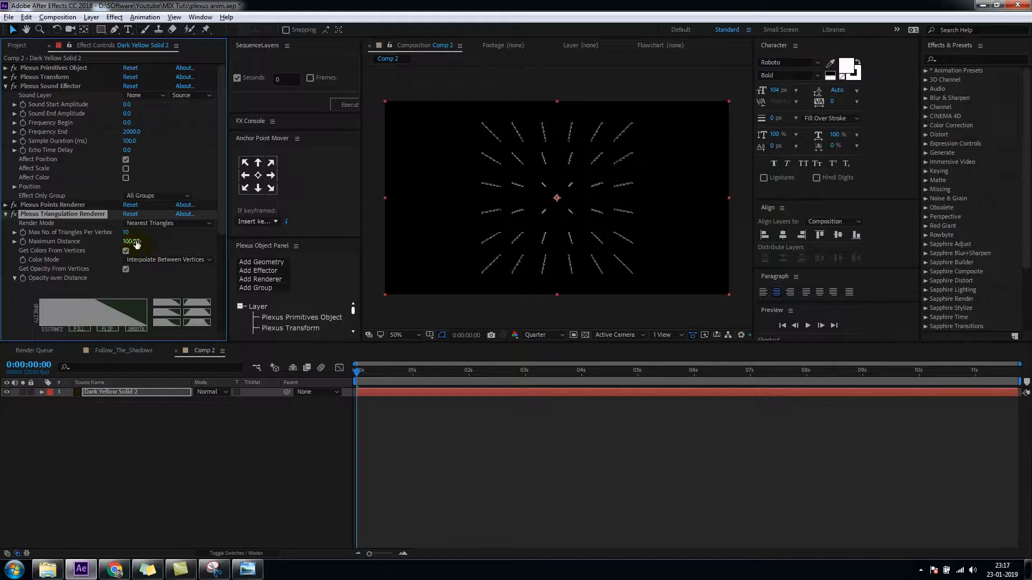
left_click_drag(133, 245, 142, 245)
left_click(137, 428)
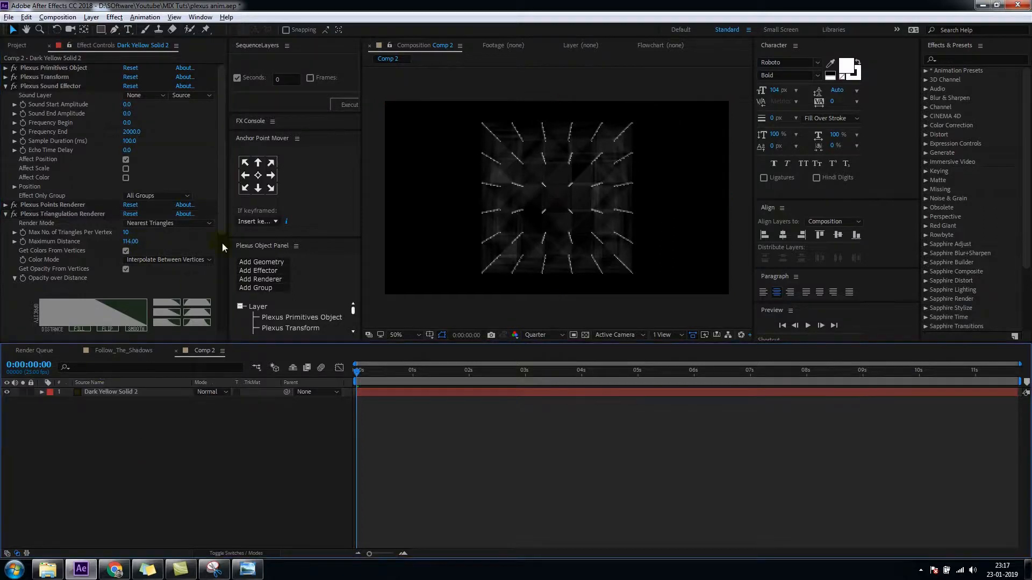
Step: Play the composition from the start to check the triangulated cube's animation
left_click_drag(371, 372, 321, 389)
key("space")
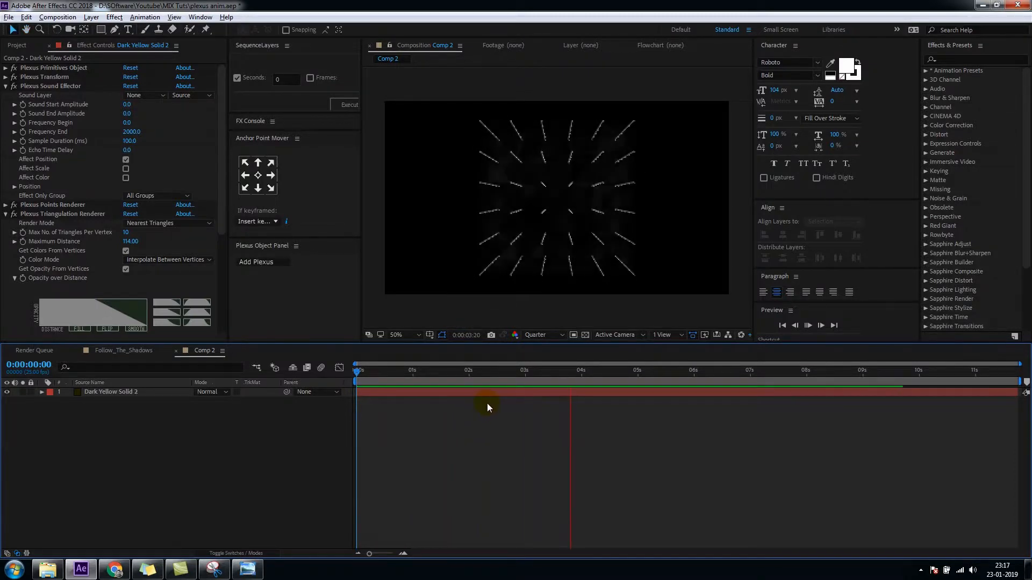
key("space")
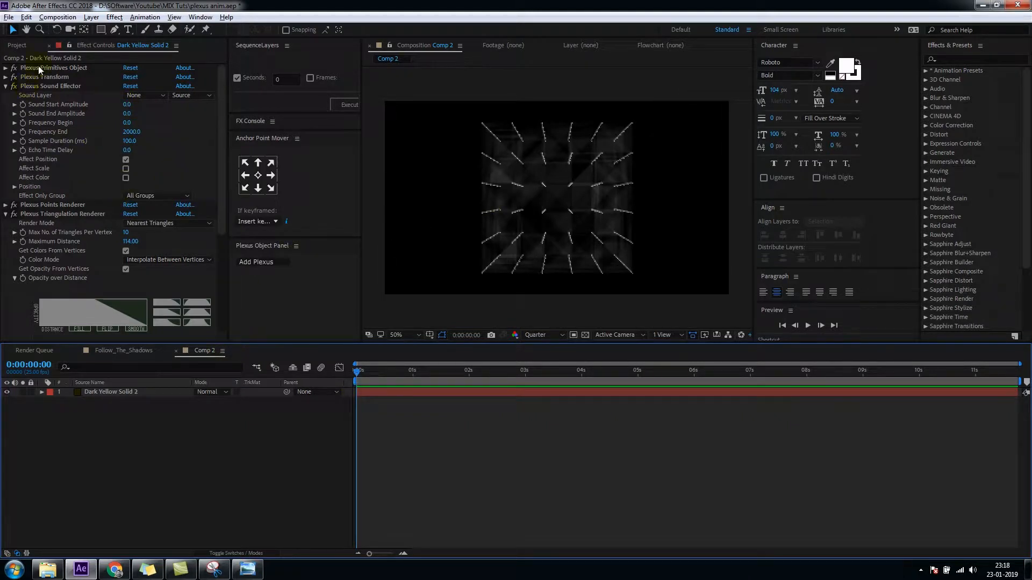
Step: Place Hi_Q.mp3 in Comp 2 beneath the solid layer and reveal its audio waveform
left_click(18, 46)
left_click(58, 163)
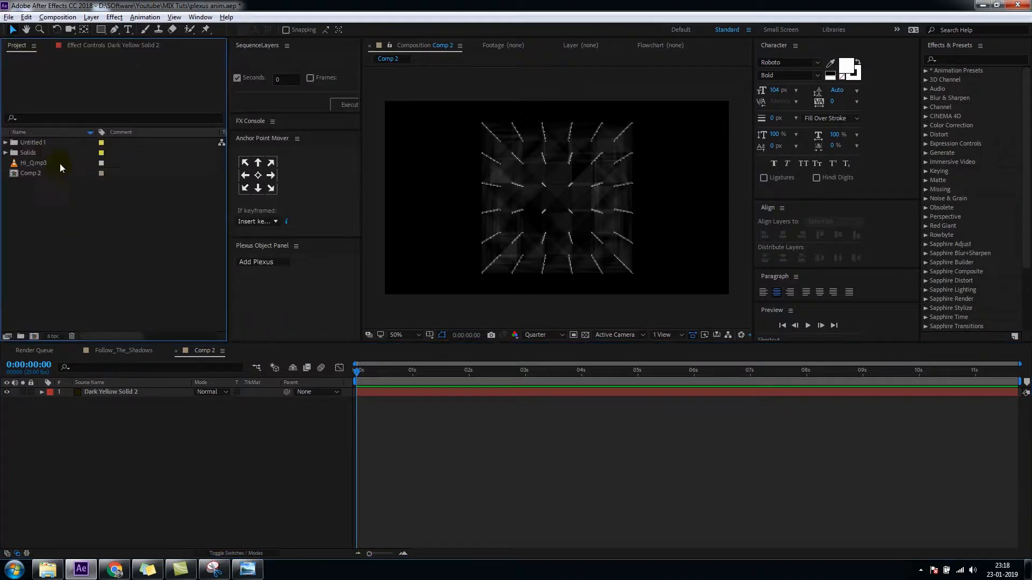
left_click_drag(44, 162, 105, 414)
left_click(382, 404)
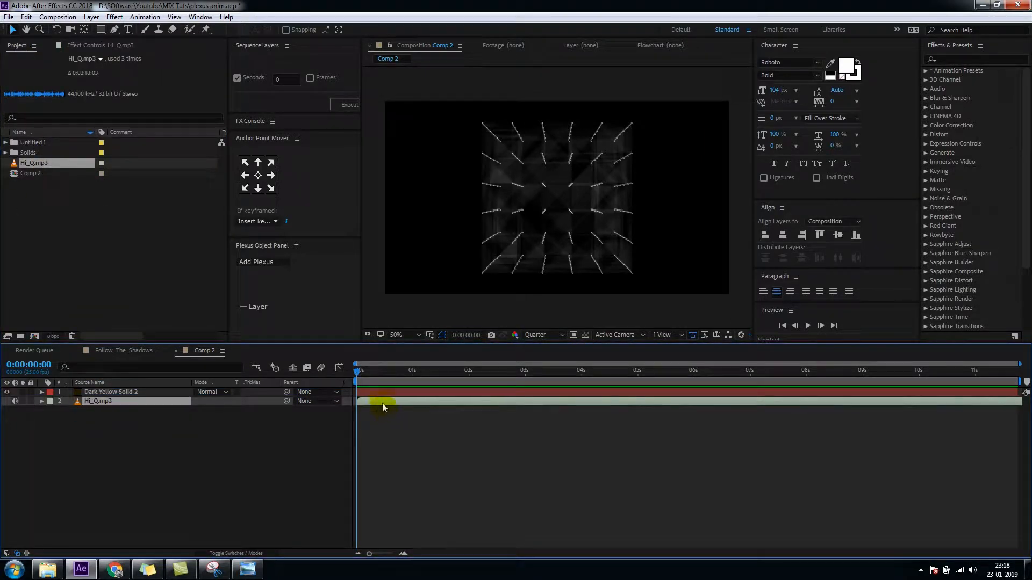
key("l")
key("l")
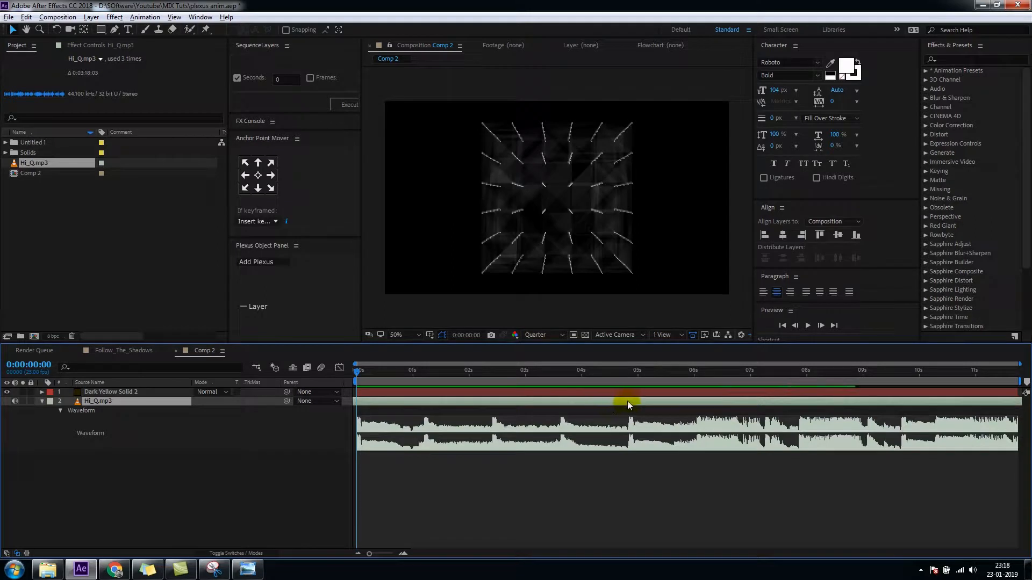
Step: Slide the Hi_Q.mp3 layer earlier in time so a louder passage falls within the composition, and preview it
left_click_drag(627, 402, 500, 414)
left_click_drag(407, 425, 485, 408)
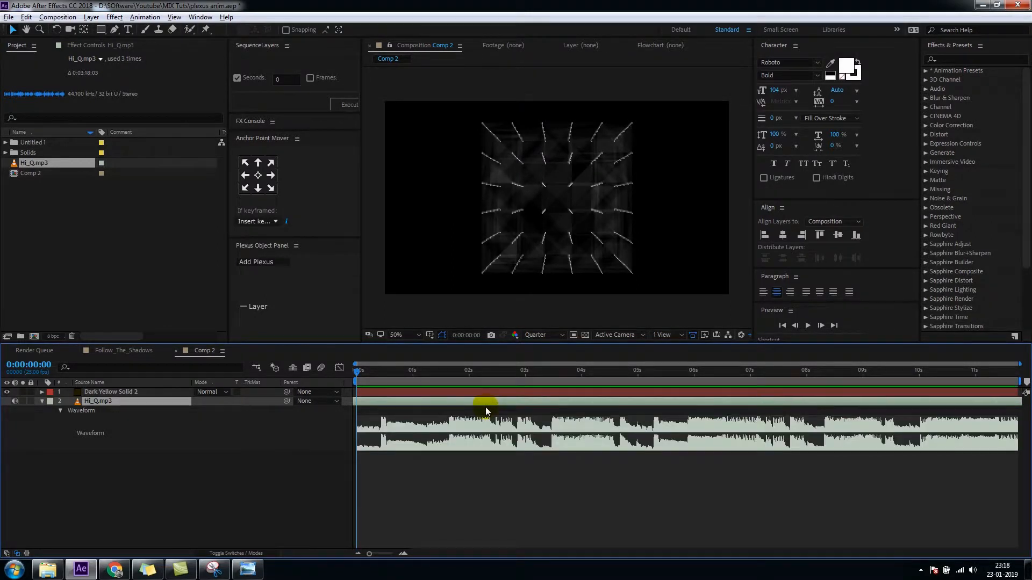
key("space")
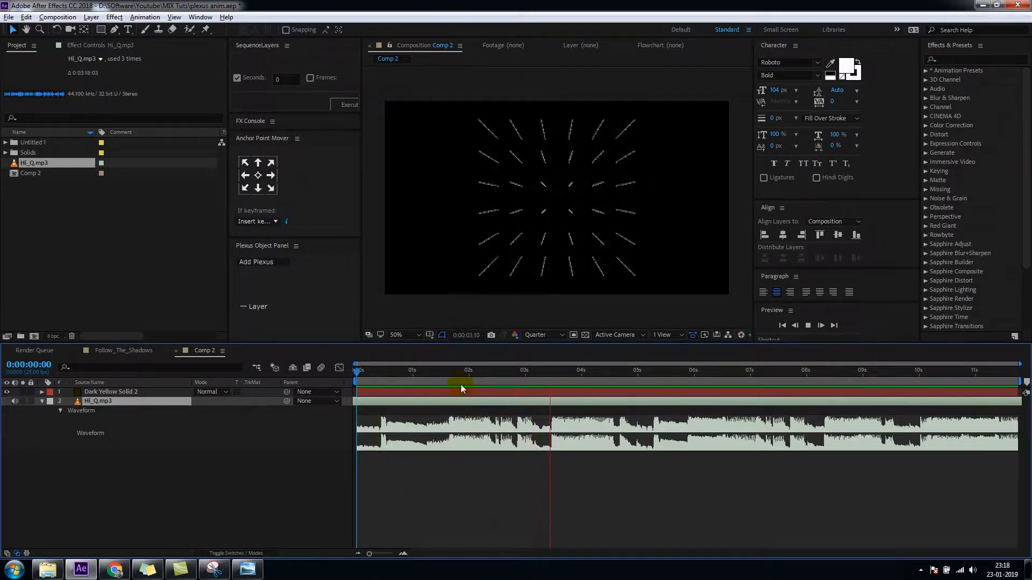
Step: Assign Hi_Q.mp3 as the Sound Layer of the solid's Plexus Sound Effector and scrub the timeline around 0:00:01:11
left_click(451, 373)
left_click(414, 391)
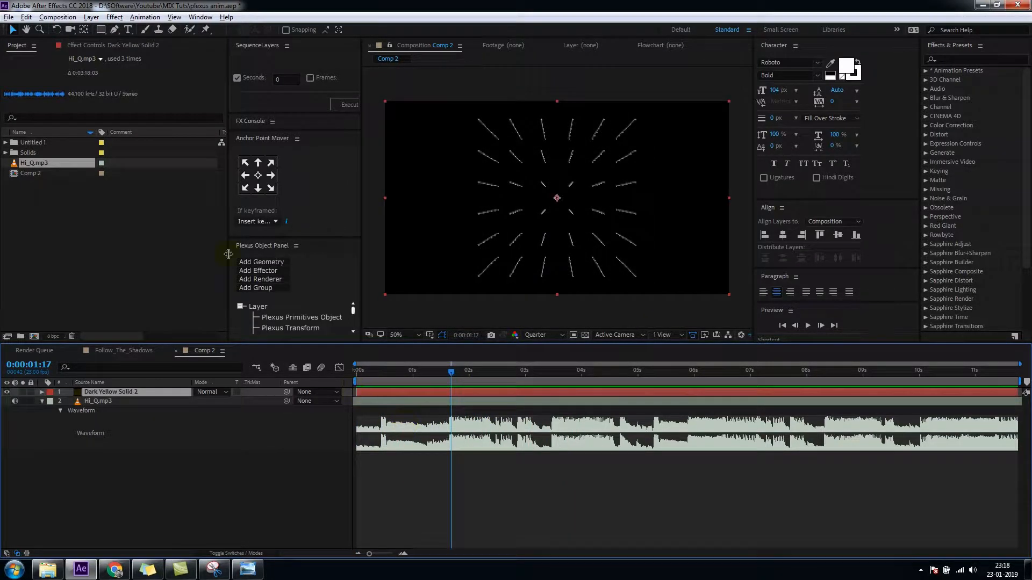
left_click(117, 46)
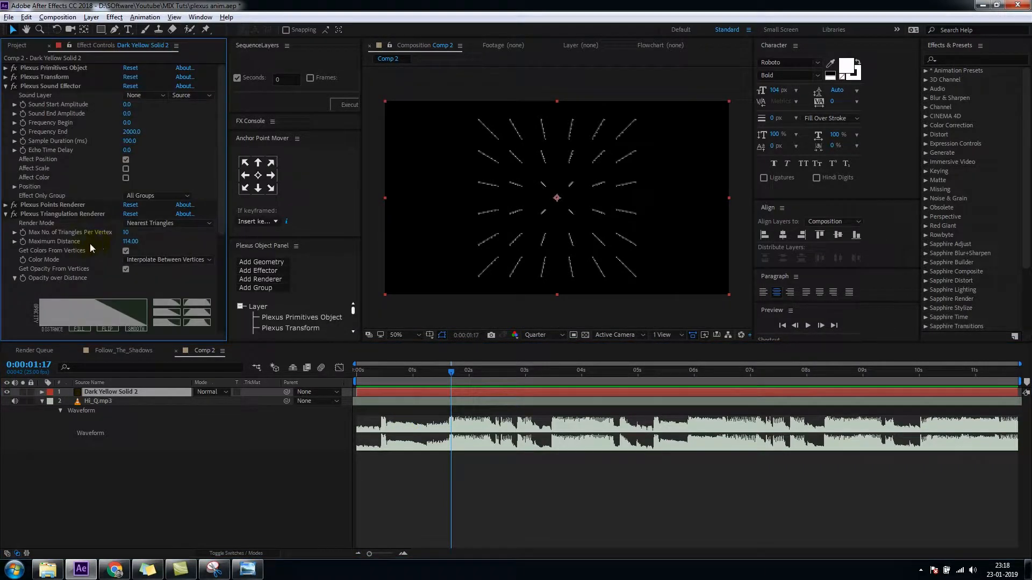
left_click(142, 96)
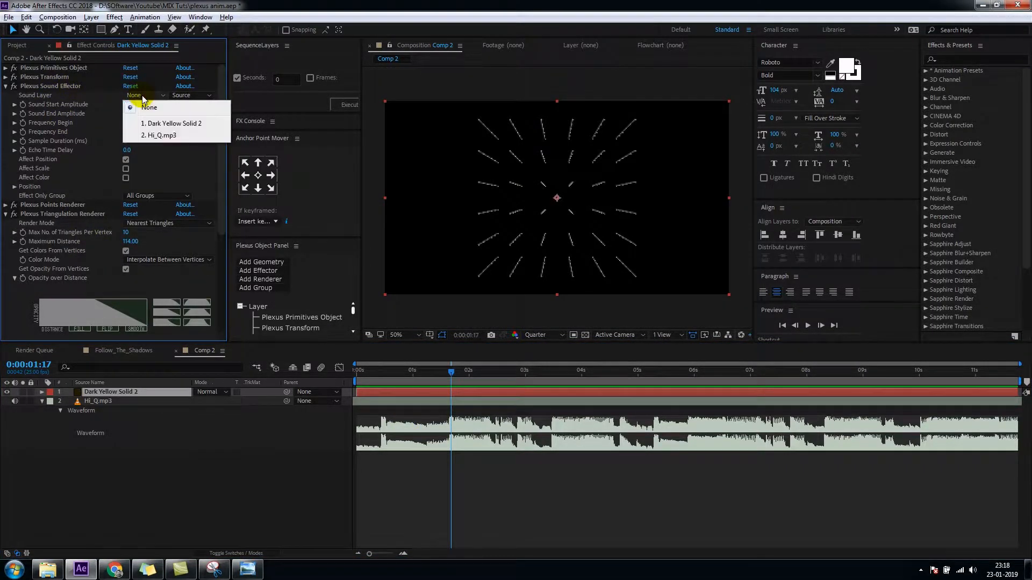
left_click(172, 135)
left_click_drag(371, 373, 436, 424)
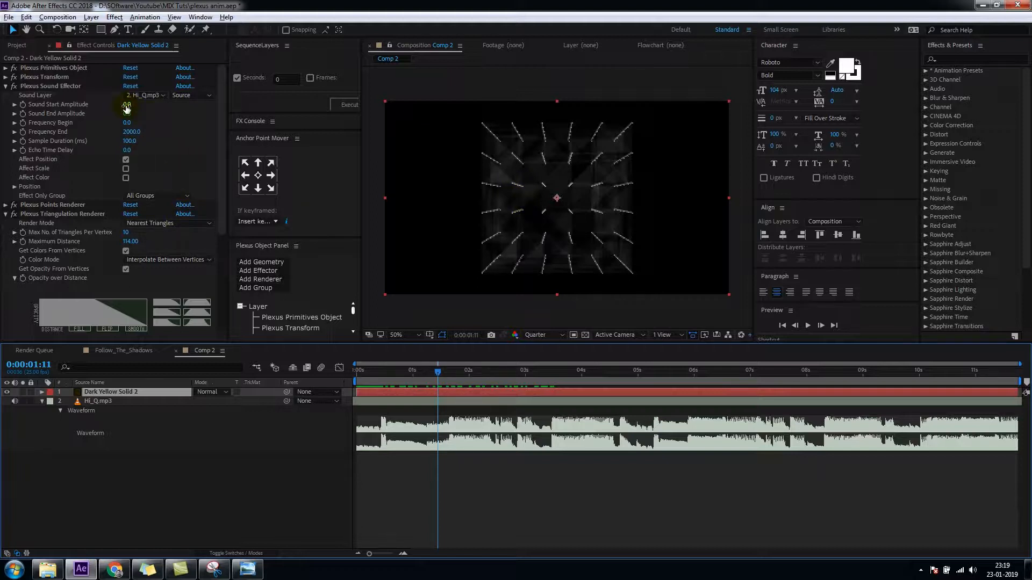
Step: Set the Plexus Sound Effector's Sound Start Amplitude to 16 and Sound End Amplitude to 55
left_click_drag(127, 107, 137, 107)
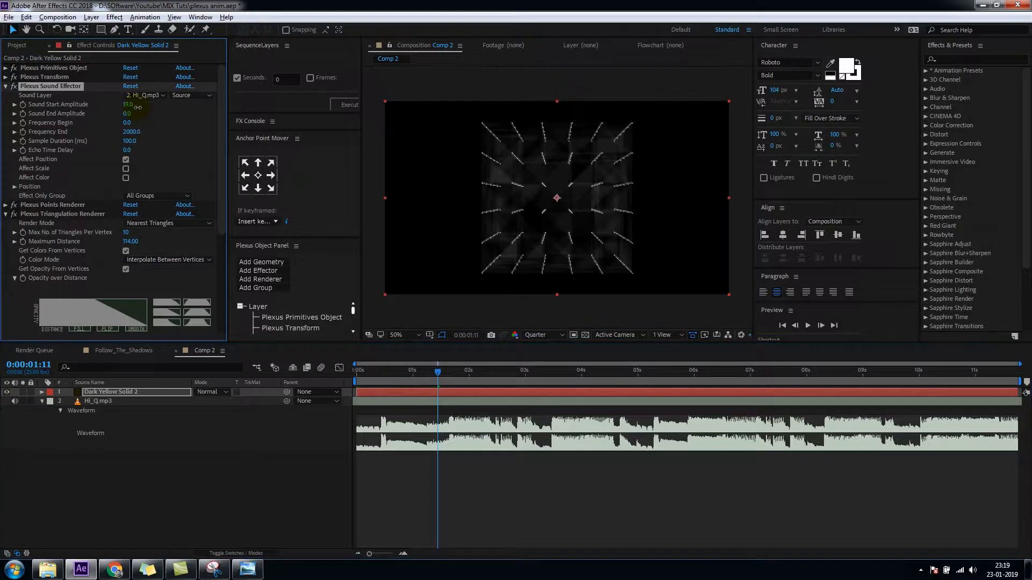
left_click(128, 105)
type("50")
key("Return")
mouse_move(128, 106)
left_mouse_down()
mouse_move(130, 124)
mouse_move(132, 112)
left_mouse_up()
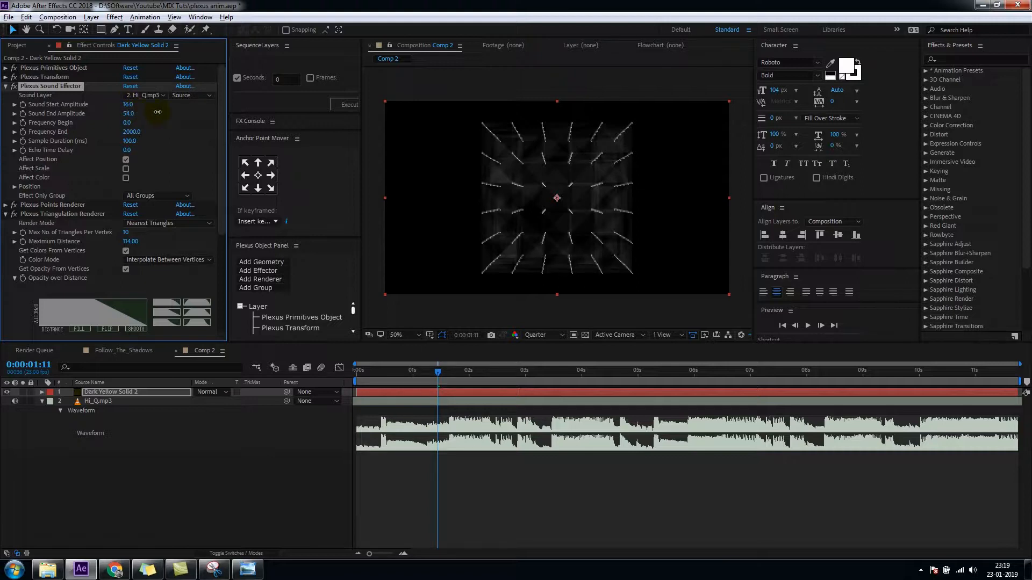
Step: Set the Sound Effector's Frequency Begin to 36, Frequency End to 100, Sample Duration to 160 ms and Echo Time Delay to 2040
left_click(128, 123)
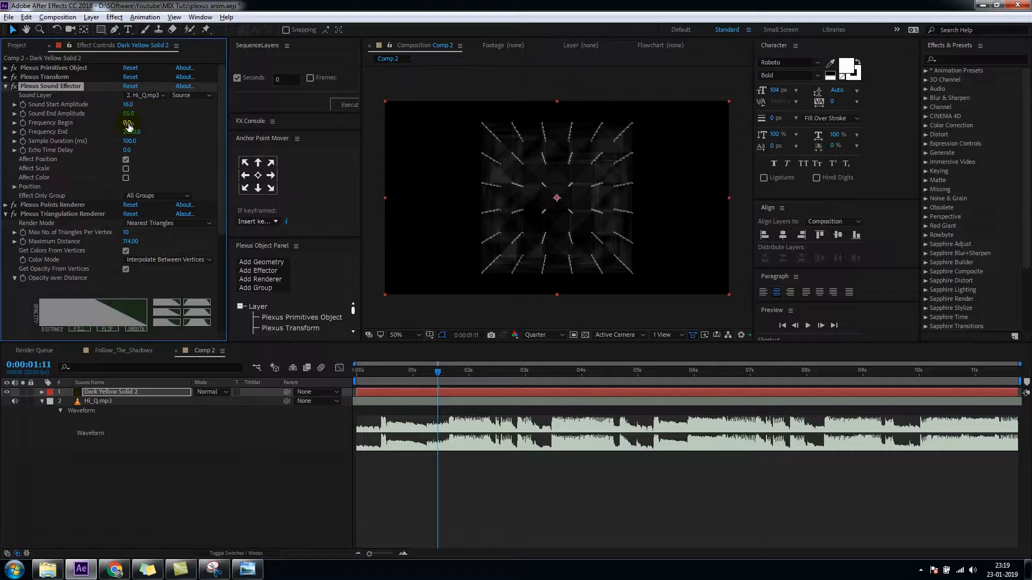
left_click_drag(128, 125, 149, 125)
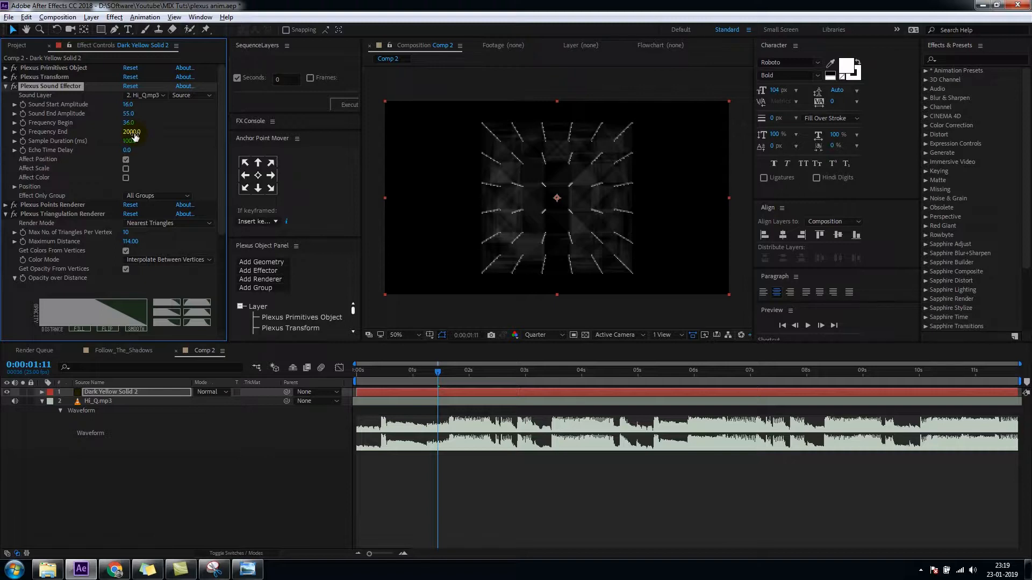
left_click_drag(134, 135, 52, 143)
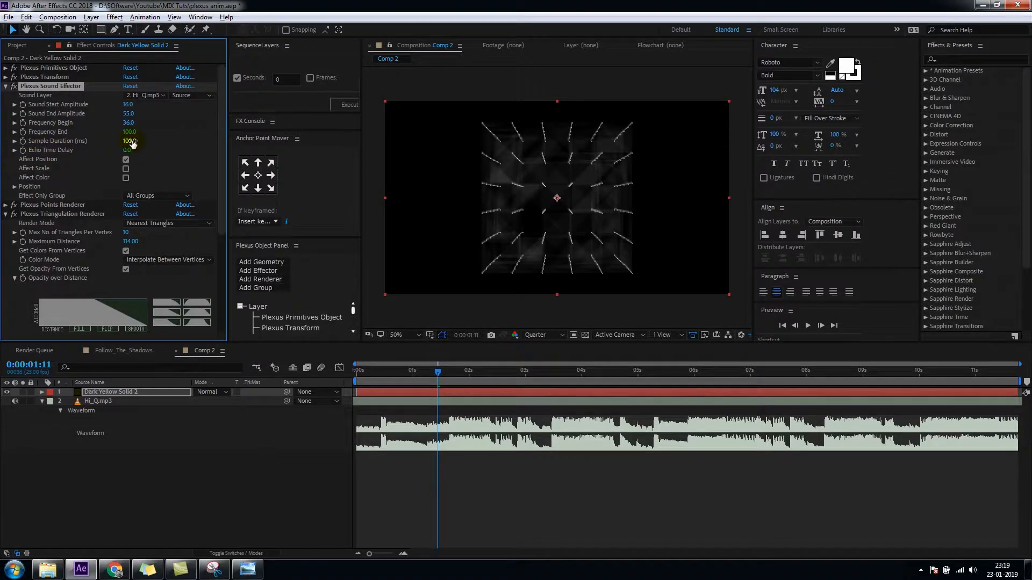
mouse_move(133, 143)
left_mouse_down()
mouse_move(161, 137)
mouse_move(139, 145)
left_mouse_up()
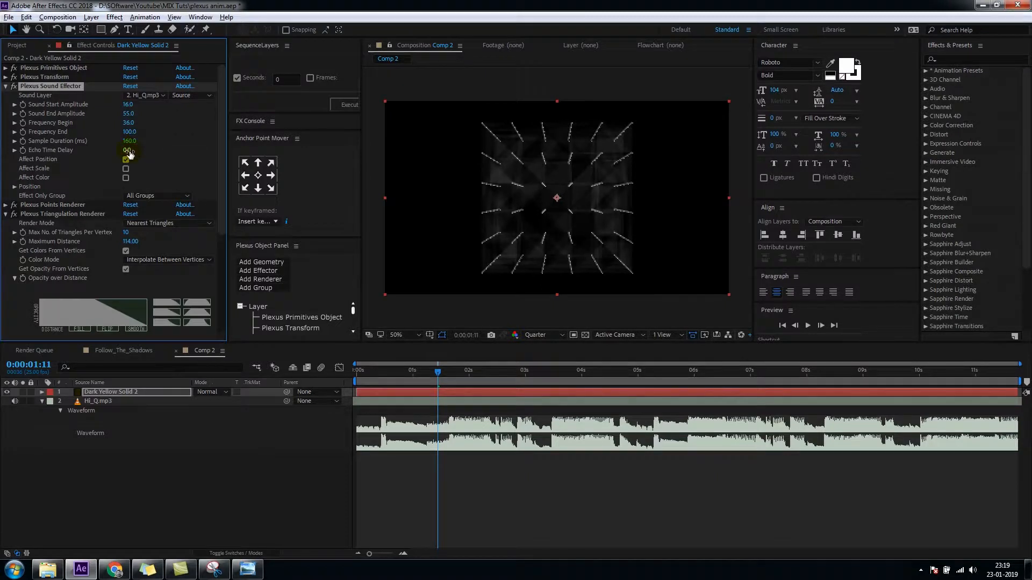
left_click_drag(129, 154, 261, 168)
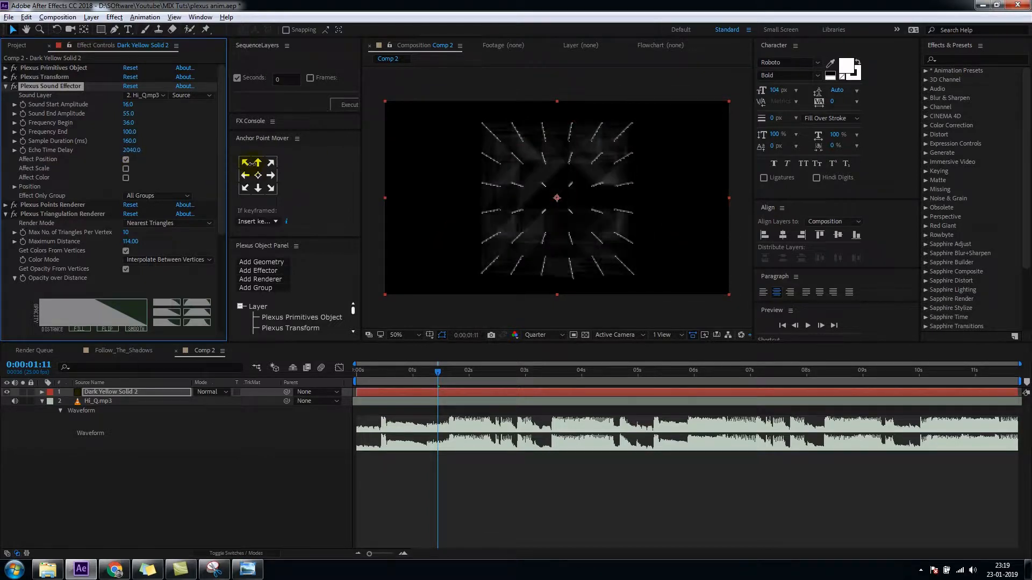
Step: Enable Affect Scale in the Plexus Sound Effector, toggling it off and on to compare the points
left_click(126, 169)
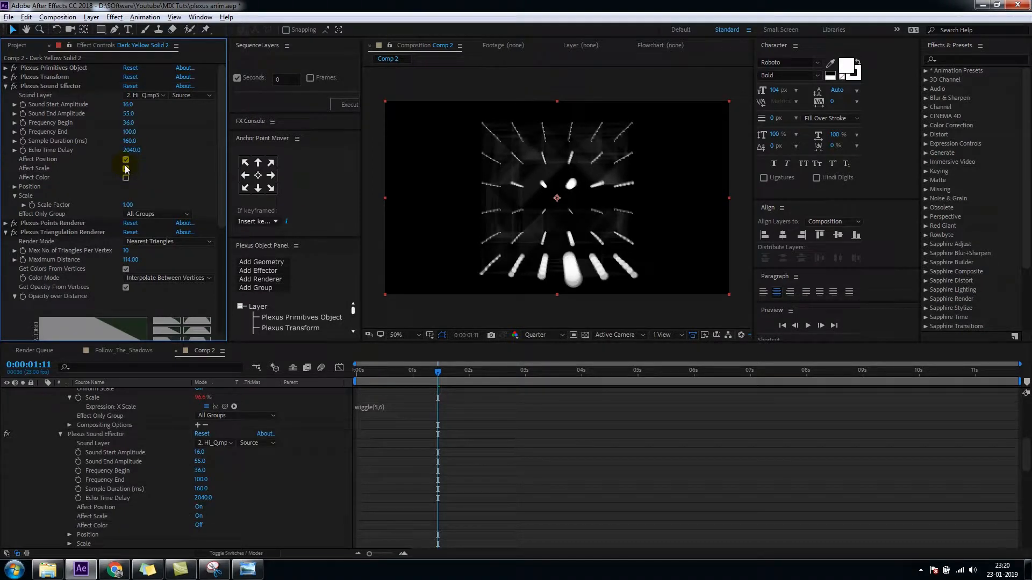
left_click(126, 169)
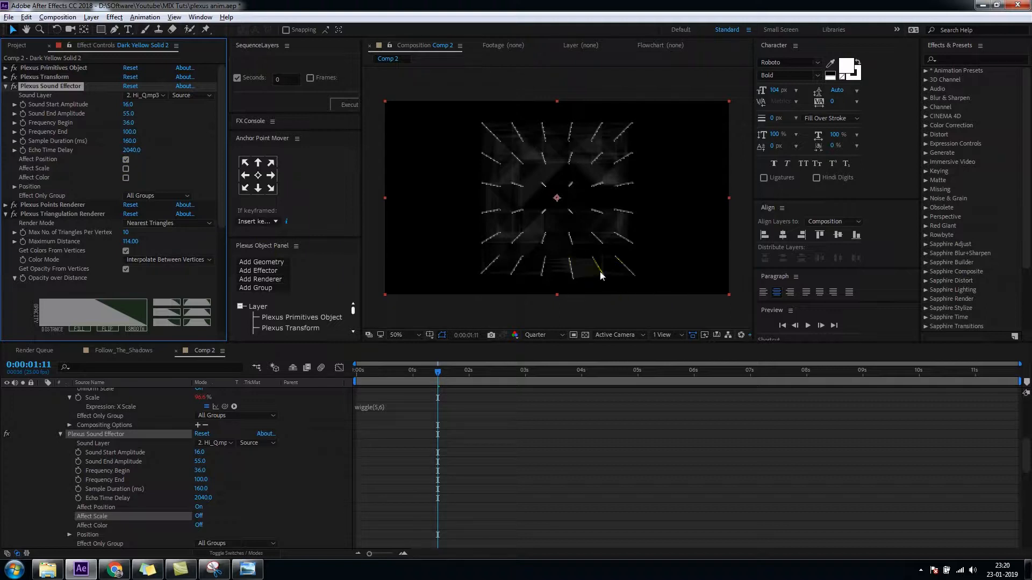
left_click(126, 168)
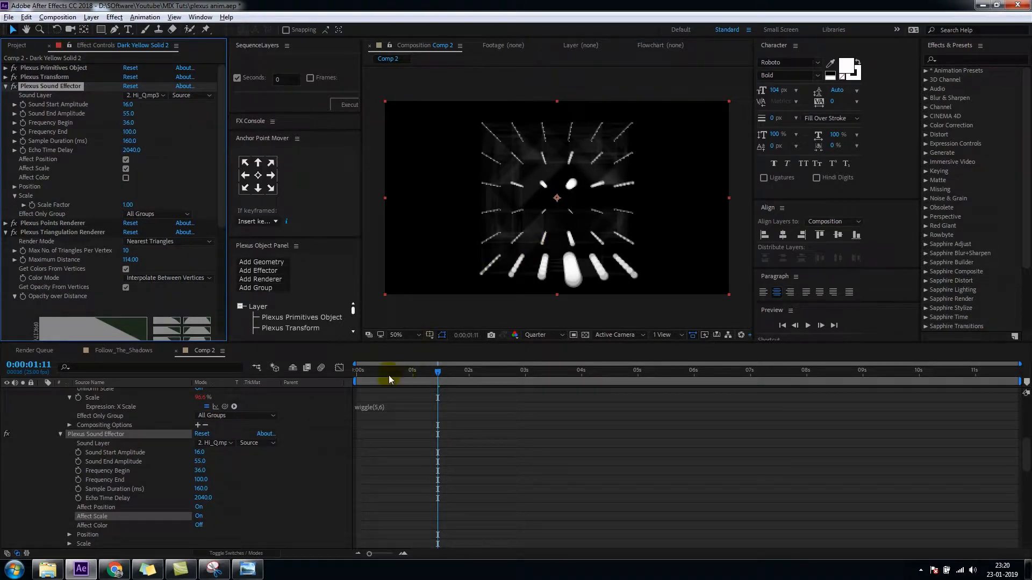
Step: Preview the sound-driven scaling from the composition start and park the time indicator at 0:00:00:14
left_click_drag(389, 375, 329, 380)
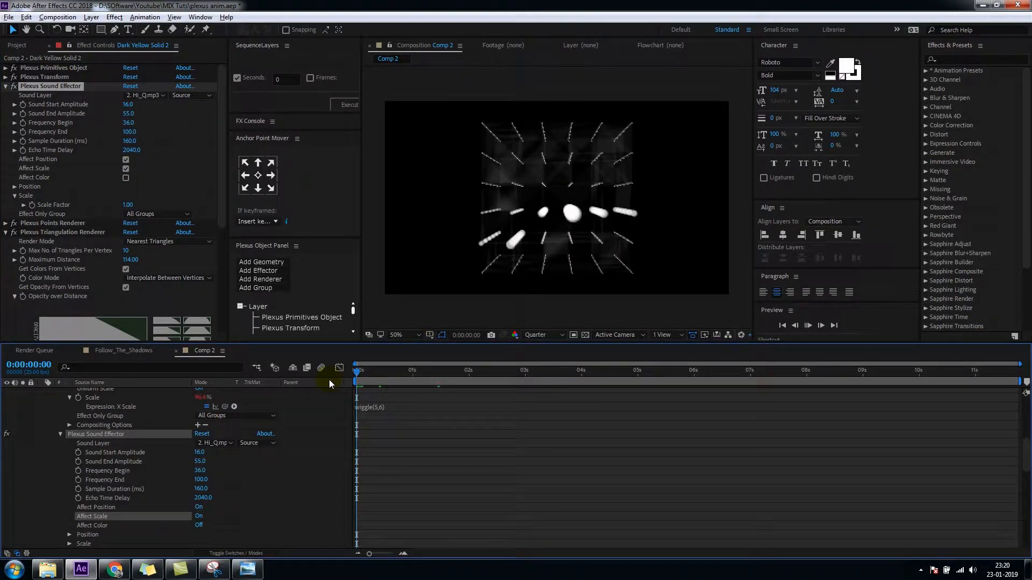
key("space")
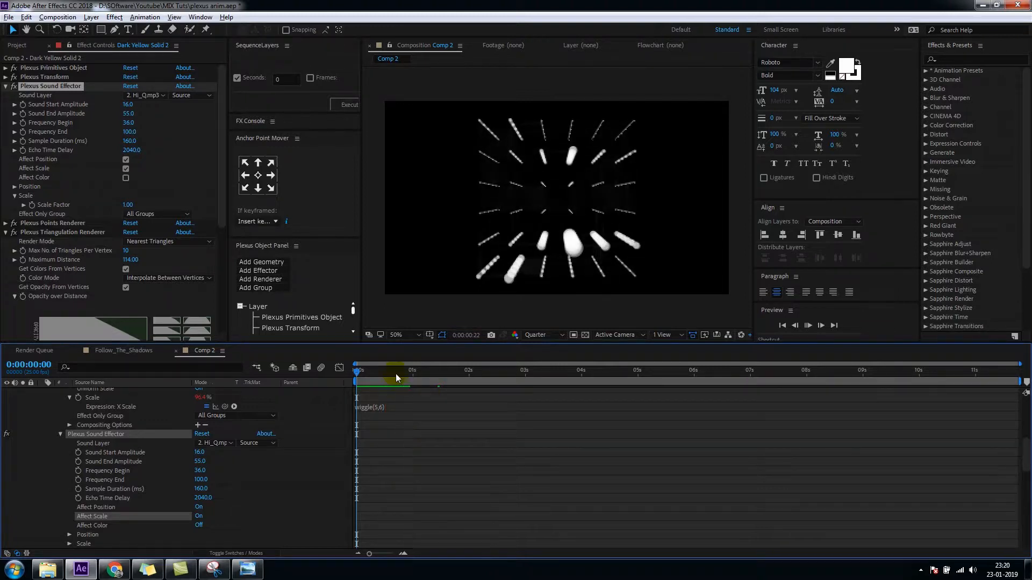
key("space")
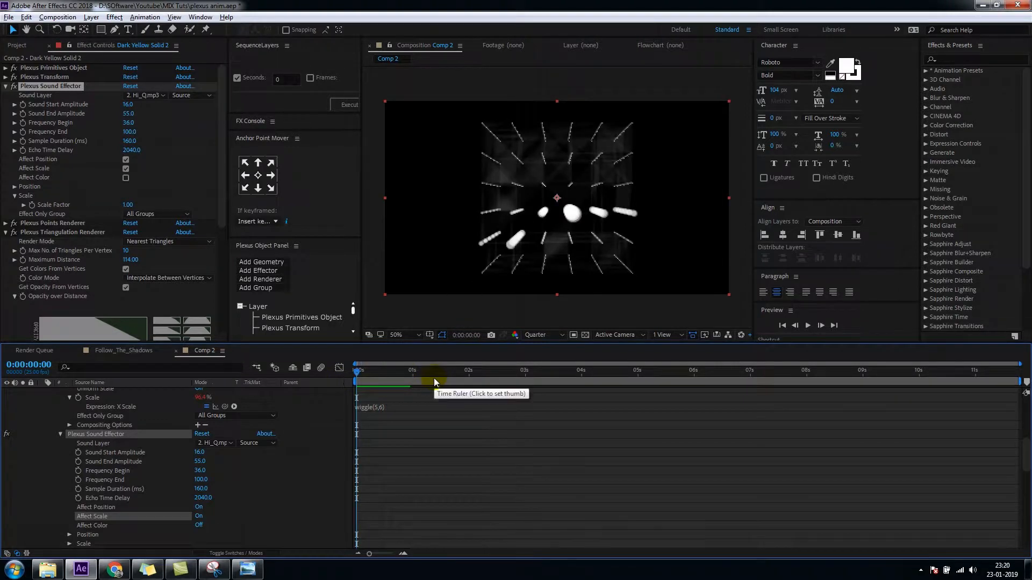
key("space")
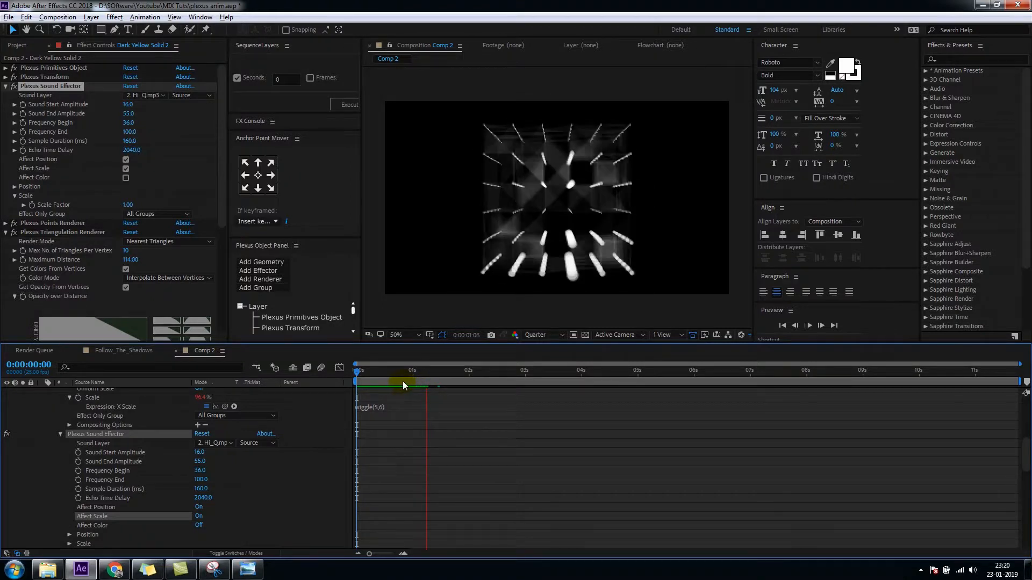
left_click_drag(358, 374, 389, 396)
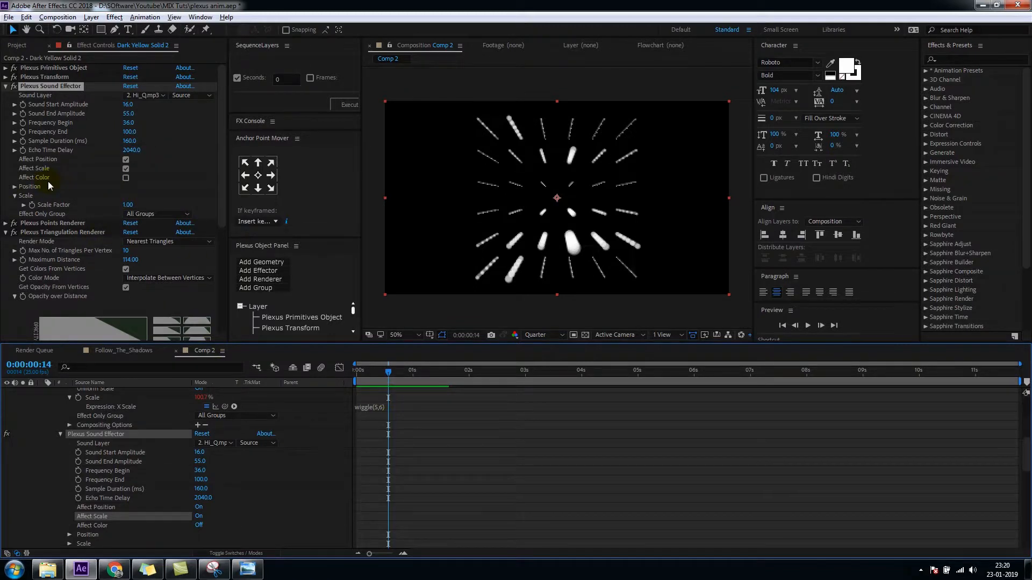
Step: Enable Affect Color in the Plexus Sound Effector and set the composition preview resolution to Full
left_click(126, 178)
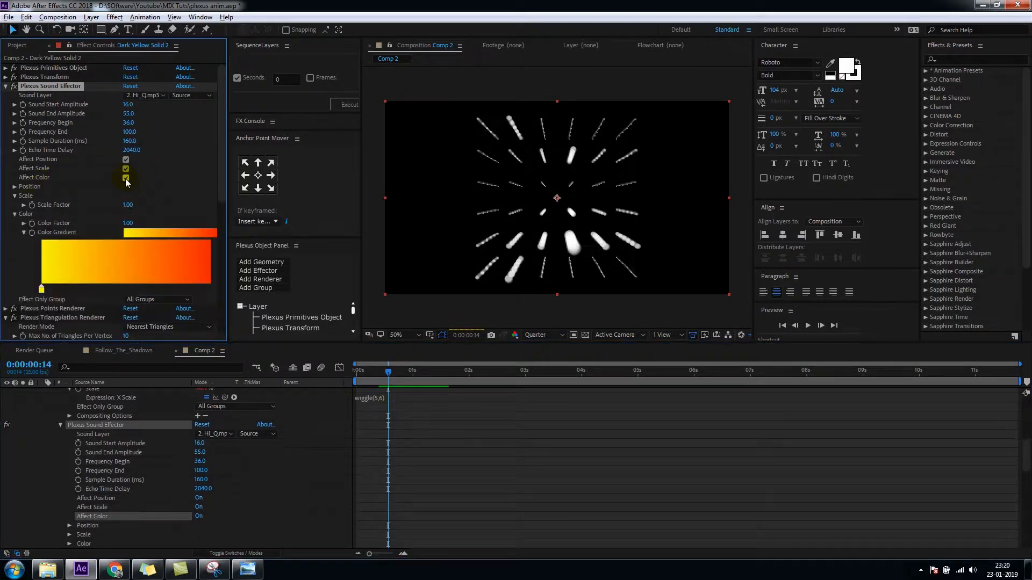
left_click(527, 329)
left_click(548, 362)
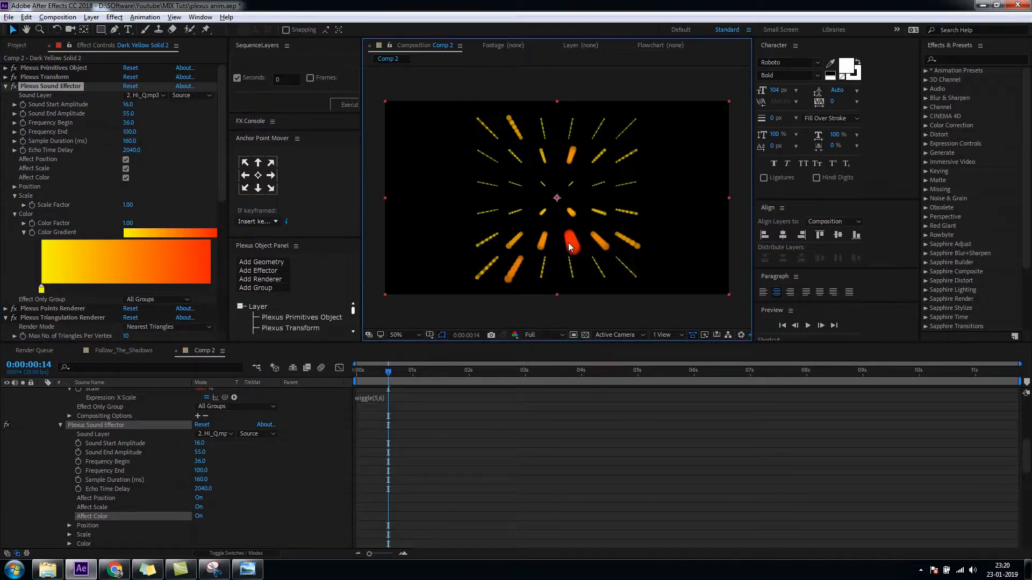
Step: Add two stops to the Sound Effector's Color Gradient: cyan 00FFF6 about a quarter along and purple near the middle
left_click(81, 290)
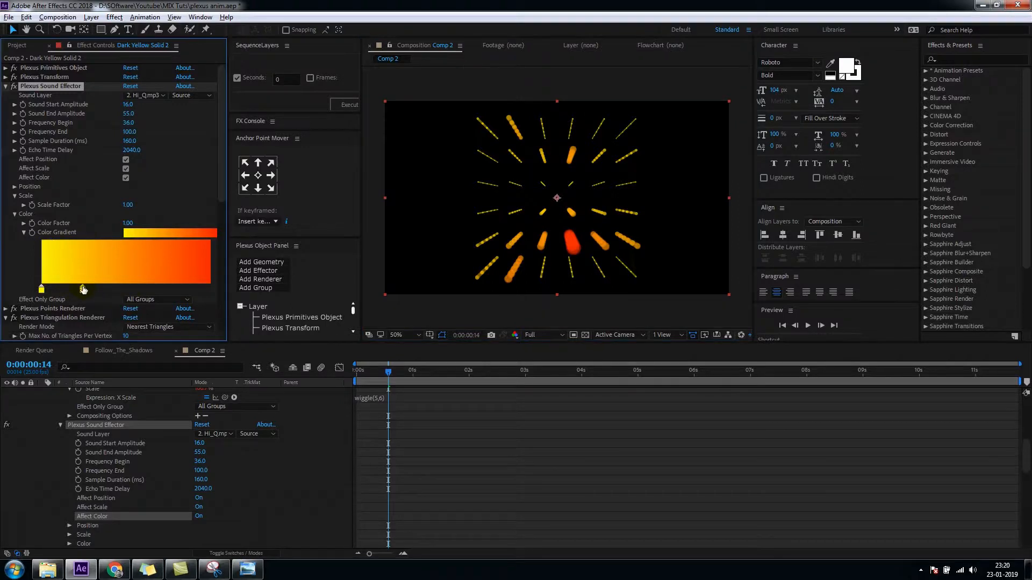
double_click(82, 289)
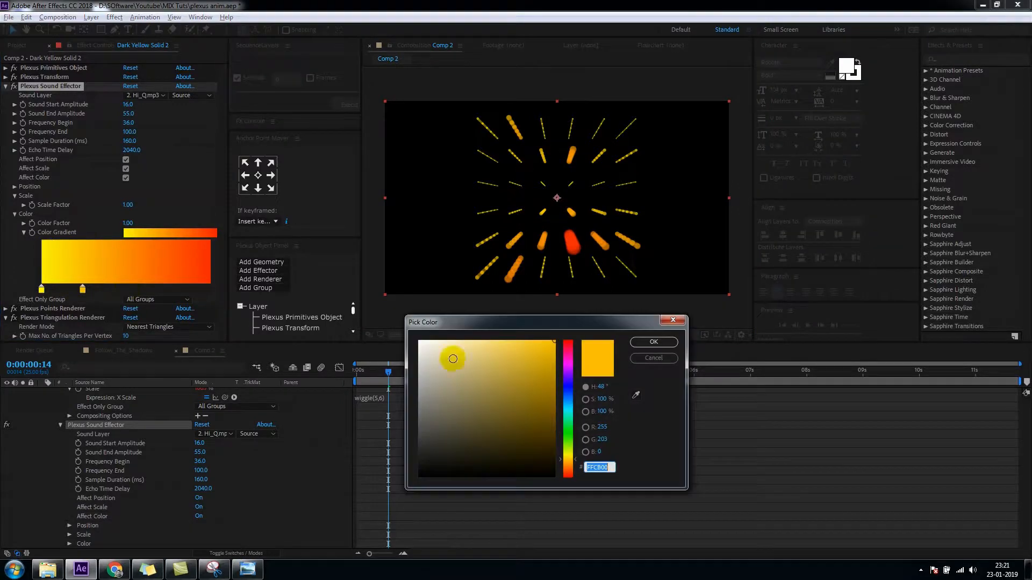
left_click(567, 410)
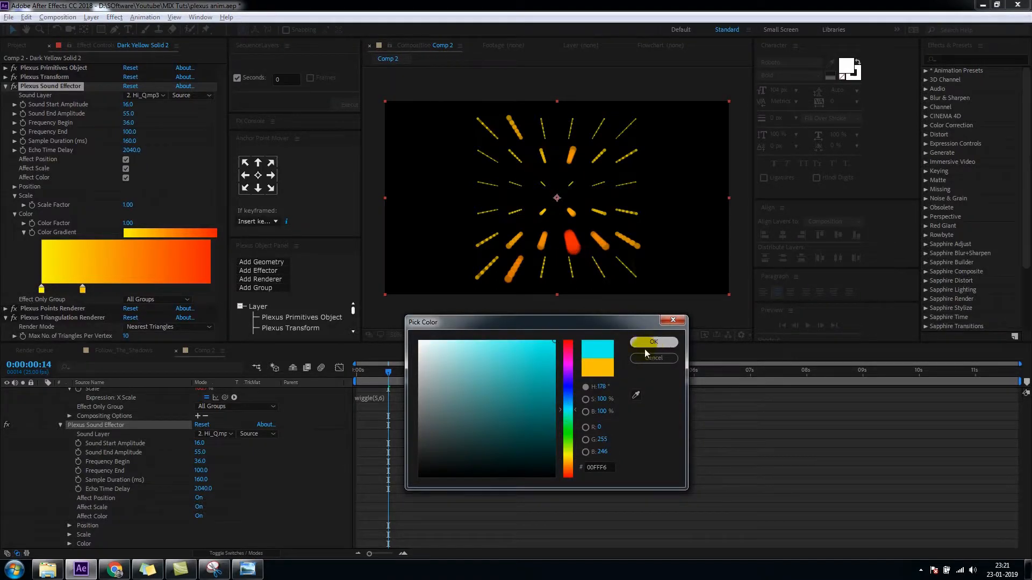
left_click(652, 344)
left_click(127, 289)
double_click(126, 289)
left_click(567, 367)
left_click(653, 342)
Step: Add a bright orange stop near the far end of the Sound Effector's Color Gradient
left_click(185, 283)
double_click(185, 289)
left_click(568, 467)
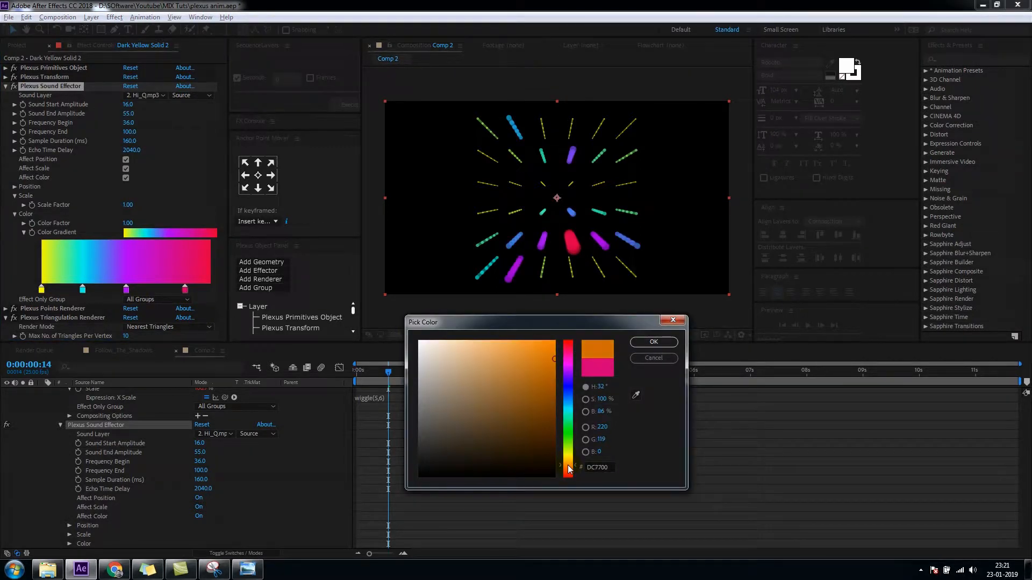
left_click(555, 341)
left_click(653, 342)
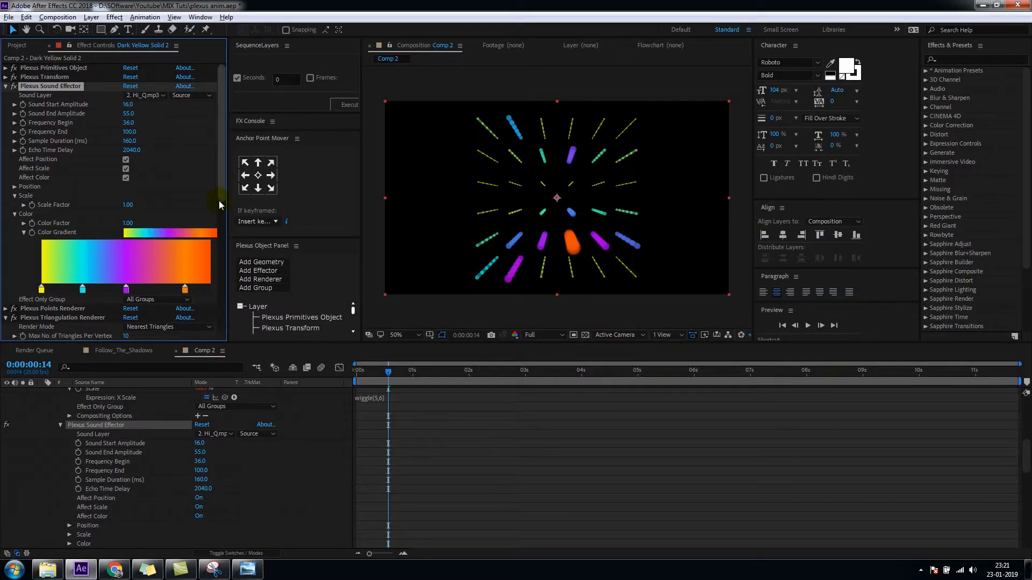
left_click(138, 246)
left_click(93, 252)
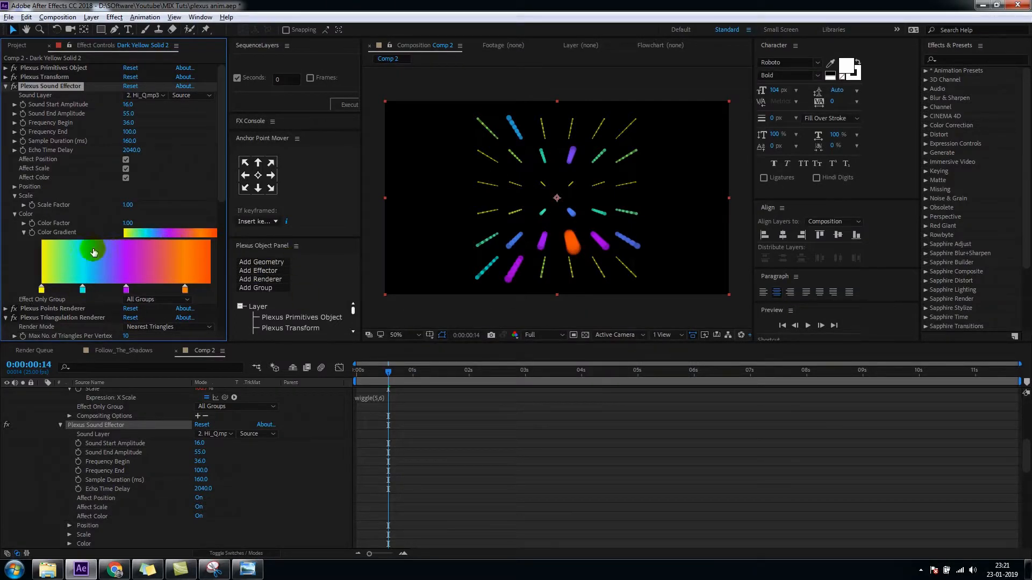
left_click(145, 235)
Step: Set the Sound Effector's Scale Factor to 2.90 and Color Factor to 1.96
left_click_drag(137, 206, 260, 222)
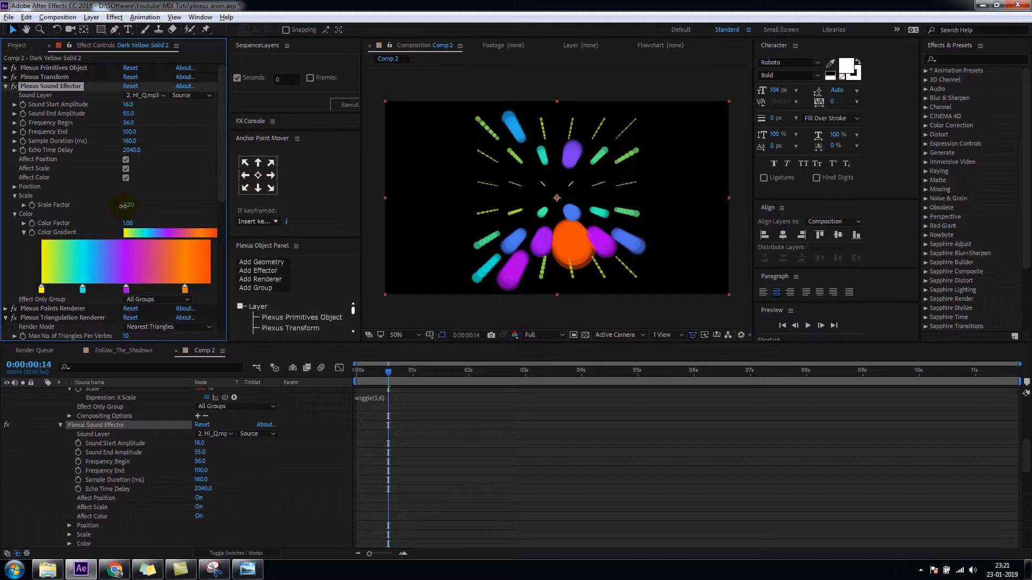
left_click_drag(120, 205, 116, 223)
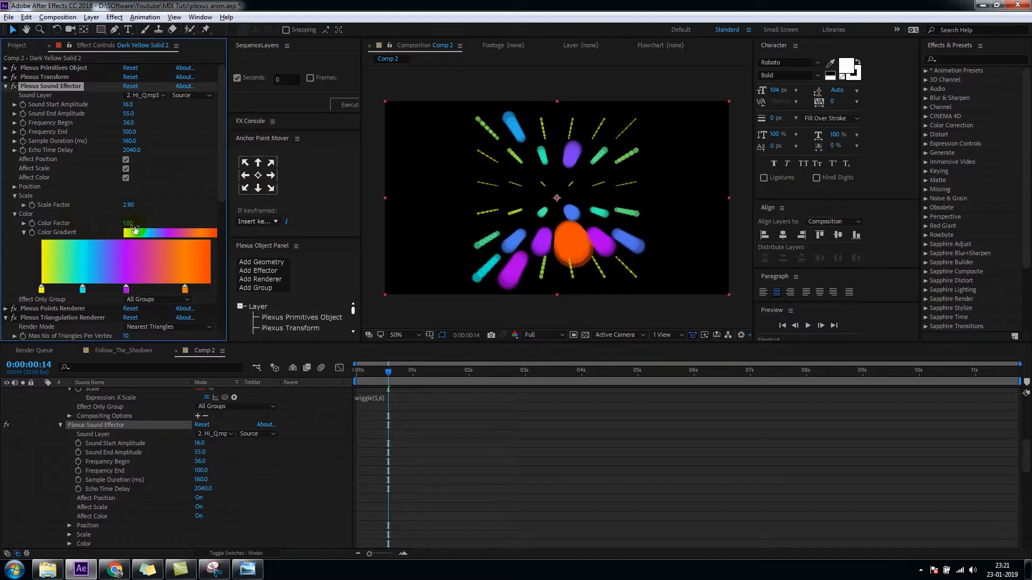
left_click_drag(127, 223, 190, 225)
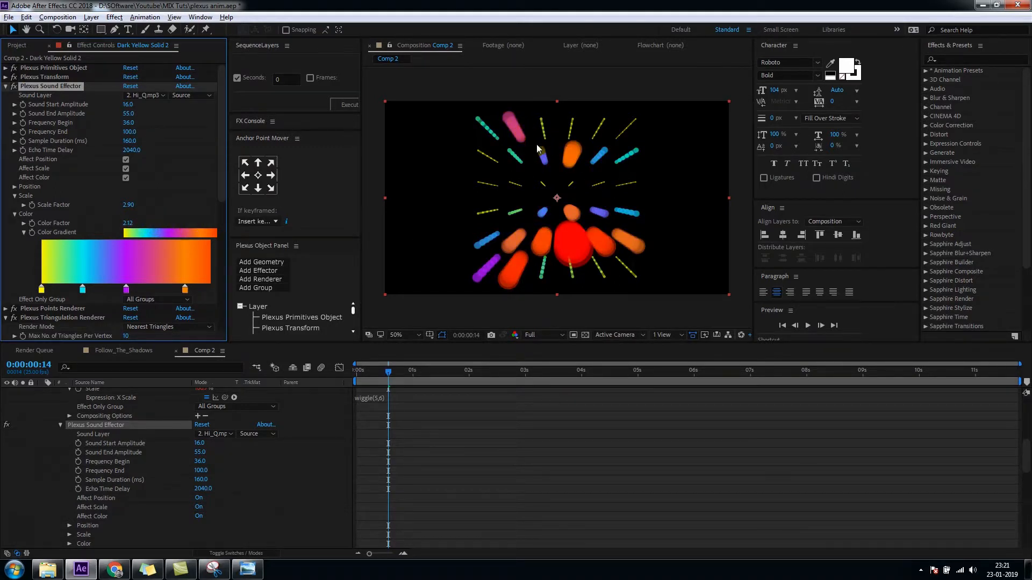
mouse_move(128, 223)
left_mouse_down()
mouse_move(168, 224)
mouse_move(112, 232)
mouse_move(130, 232)
left_mouse_up()
Step: Collapse the solid layer's expanded properties and preview the coloured animation from the start of the composition
left_click(442, 437)
scroll(59, 437, "up", 10)
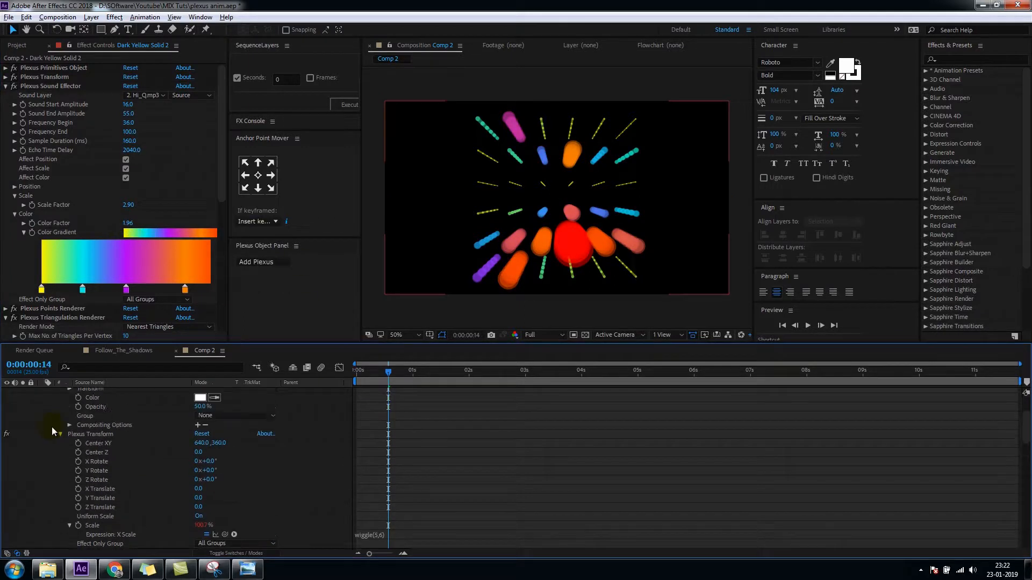
left_click(42, 396)
key("space")
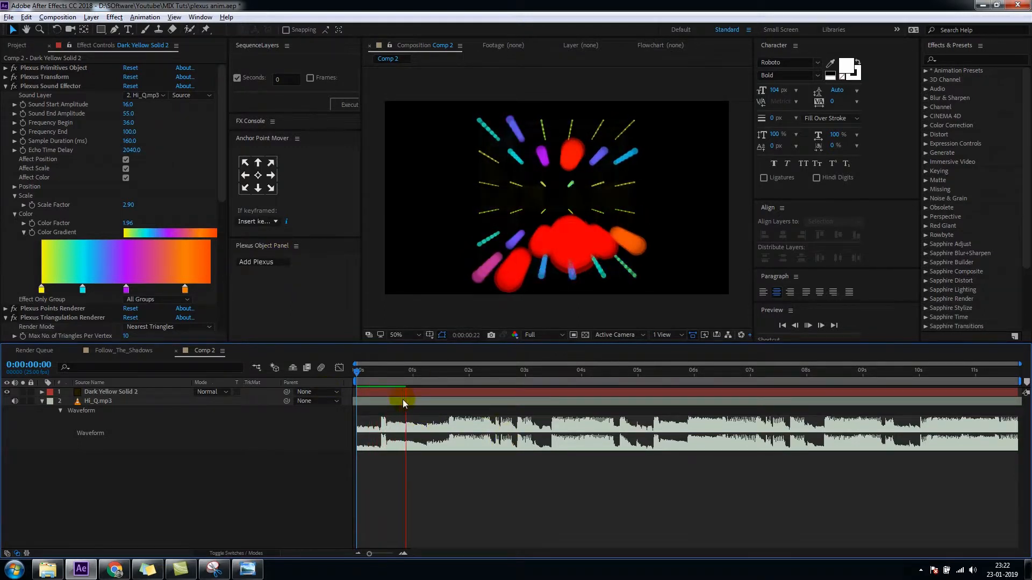
key("space")
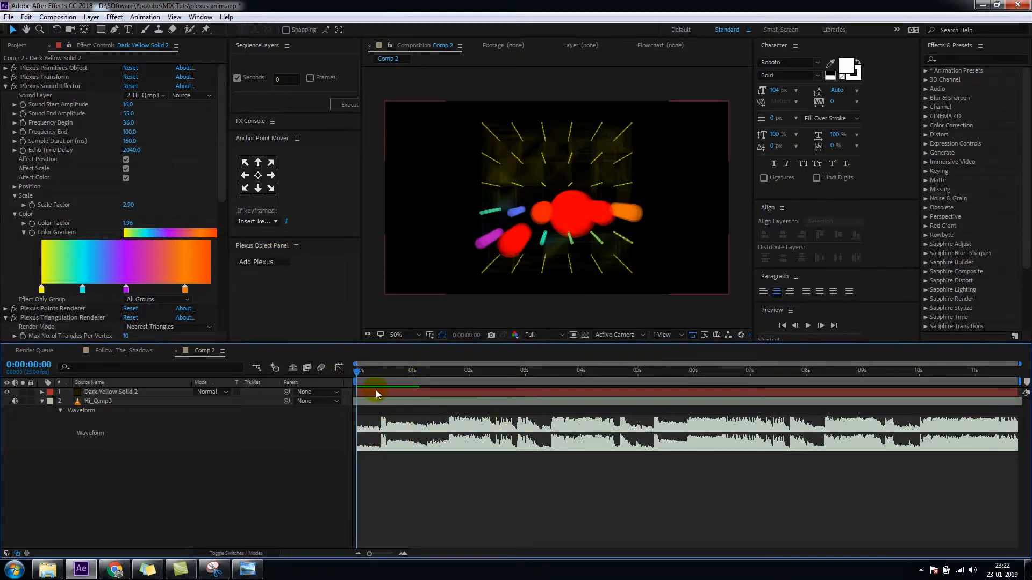
Step: Find the Stylize Glow effect and apply it to the Dark Yellow Solid 2 layer
left_click(376, 392)
left_click(950, 59)
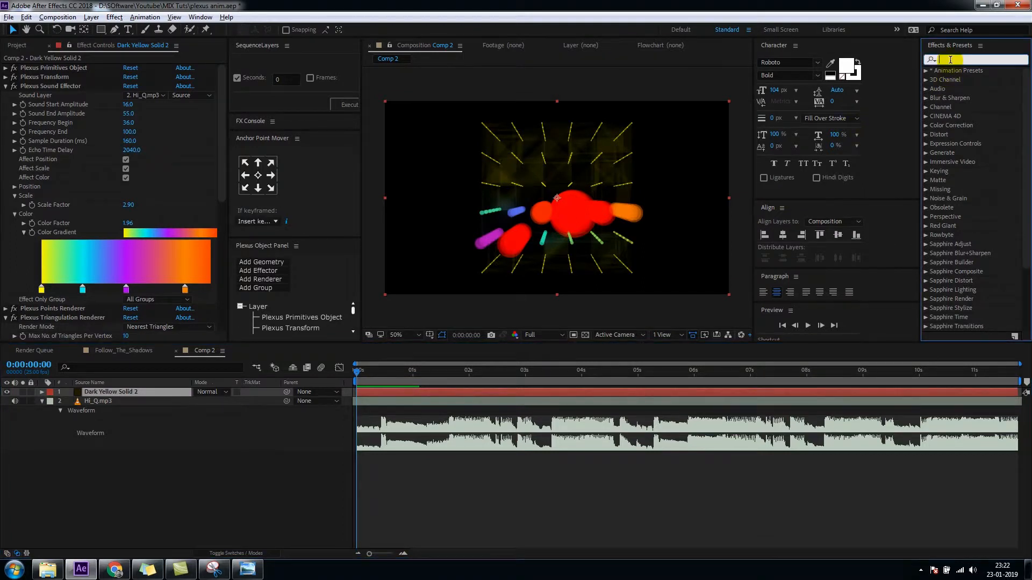
type("glow")
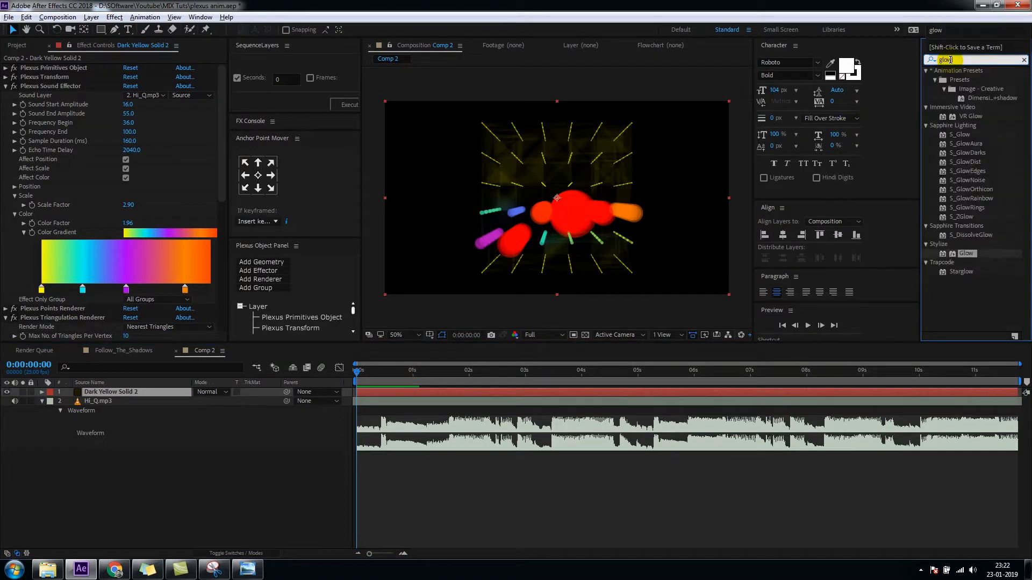
left_click(973, 257)
left_click_drag(972, 259, 665, 236)
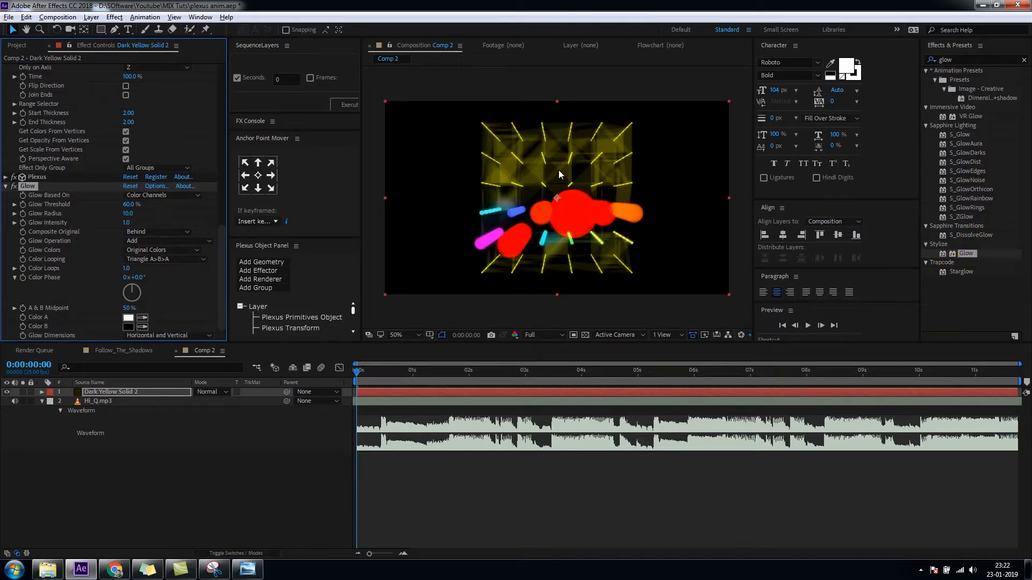
Step: Preview the glowing animation in a maximized composition view, and restore the normal layout and 50% magnification
key("grave")
key("space")
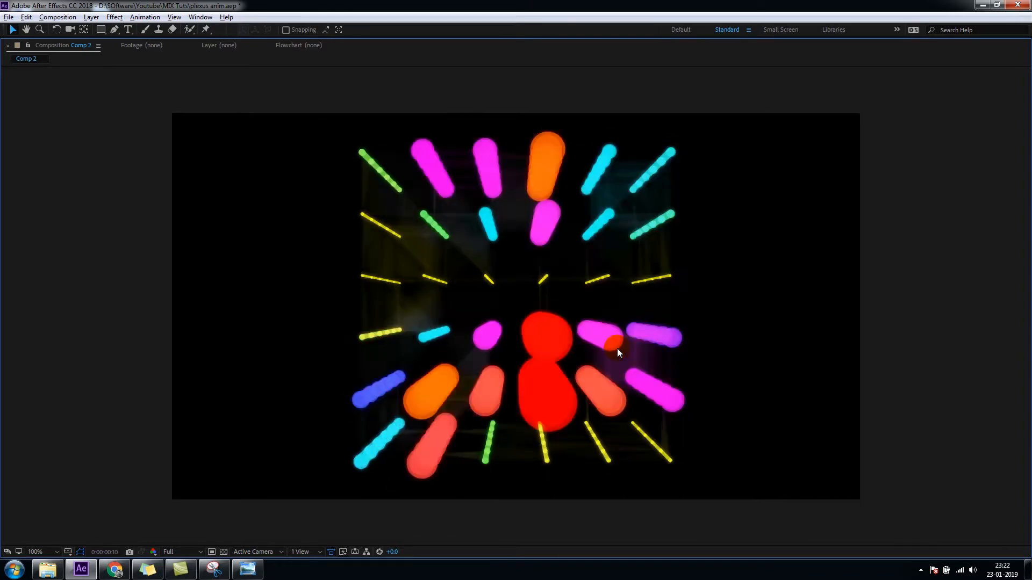
key("grave")
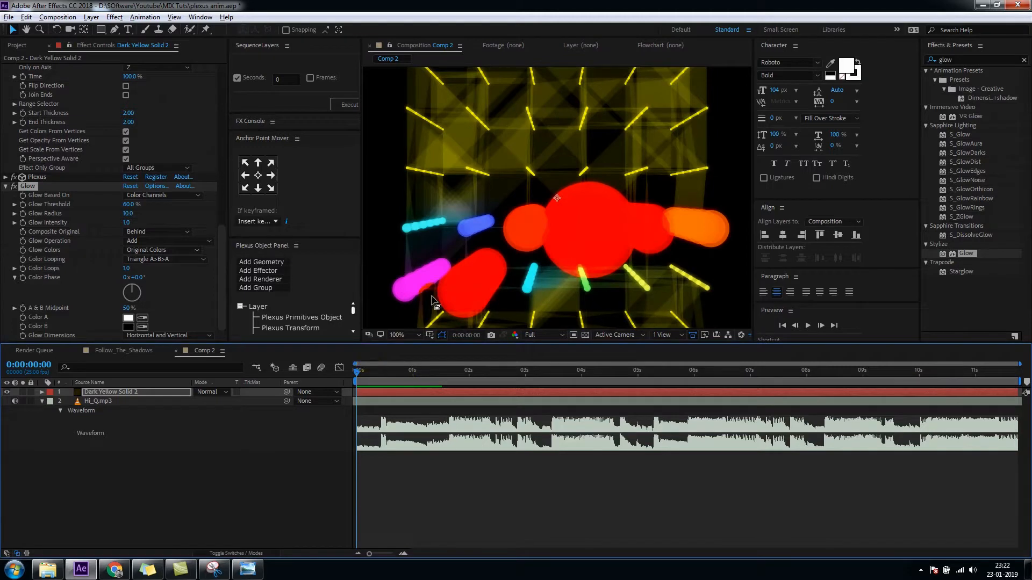
key("comma")
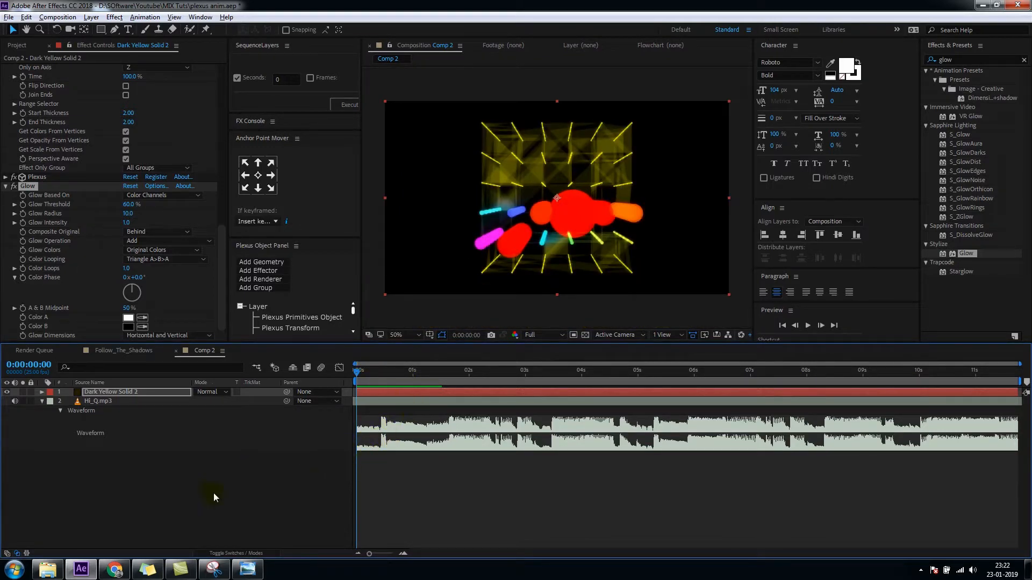
Step: Switch to Windows Explorer and play the rendered Follow_The_Shadows video from the plexus anim_AME folder, and return to the After Effects composition
left_click(48, 570)
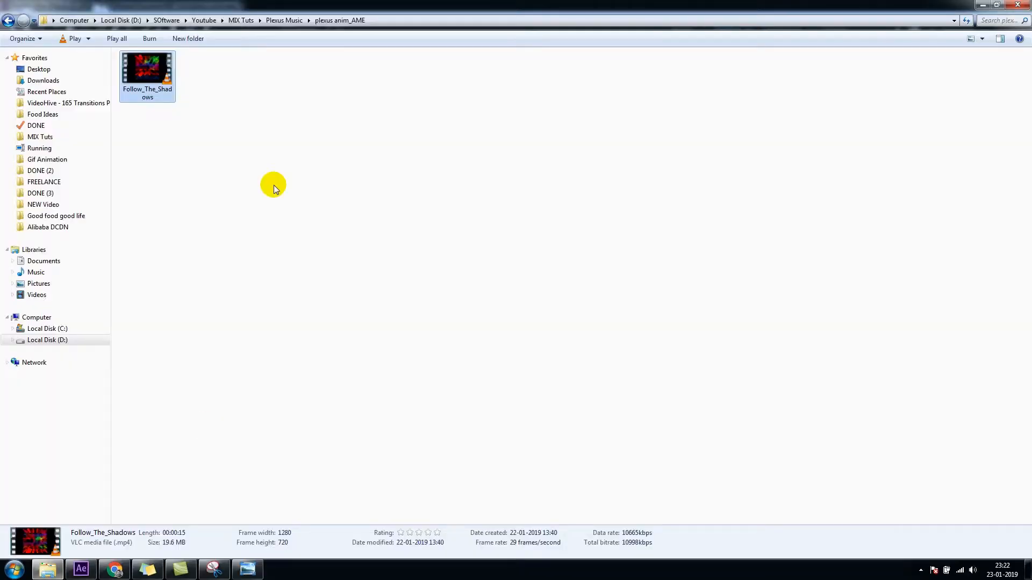
double_click(155, 78)
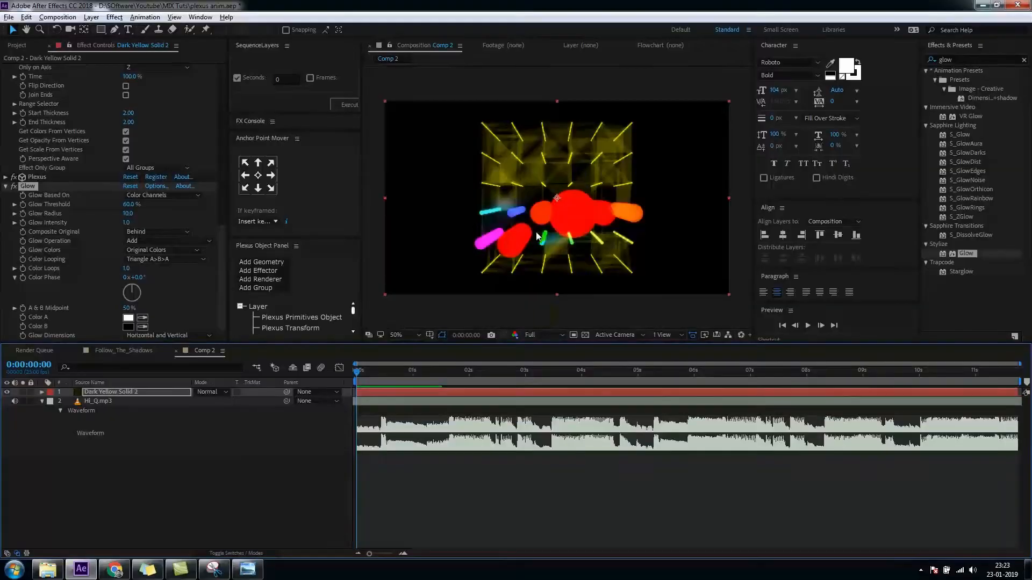
mouse_move(359, 374)
left_mouse_down()
mouse_move(443, 379)
mouse_move(348, 398)
mouse_move(446, 383)
mouse_move(354, 394)
left_mouse_up()
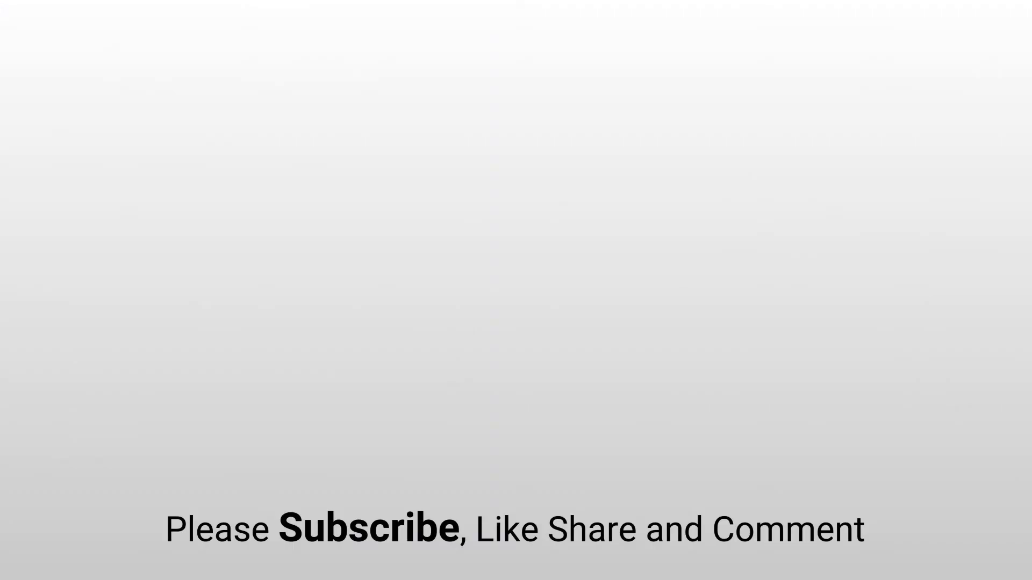